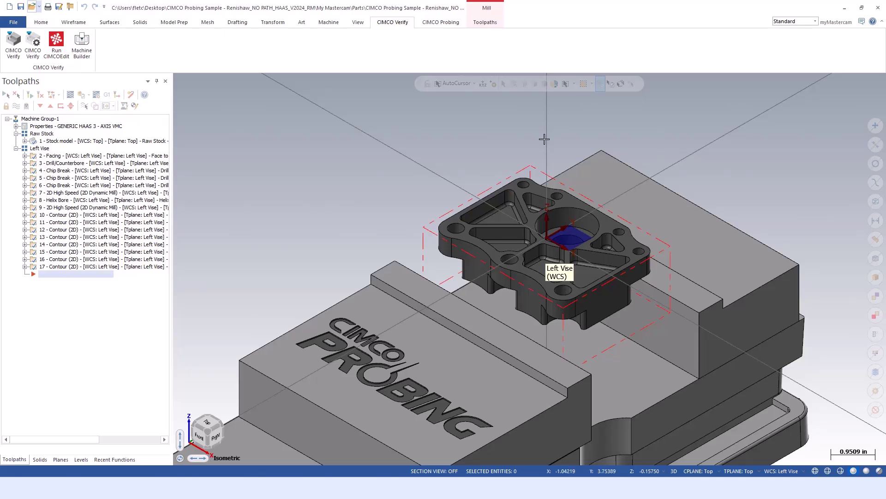
- Open CIMCO Cycle Probing and show the Workpiece Alignment Haas Renishaw cycle list
click(452, 28)
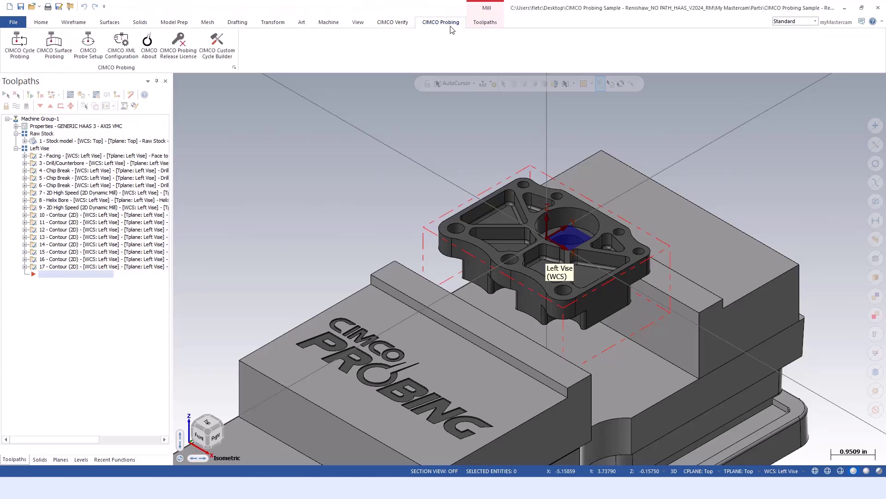
click(11, 52)
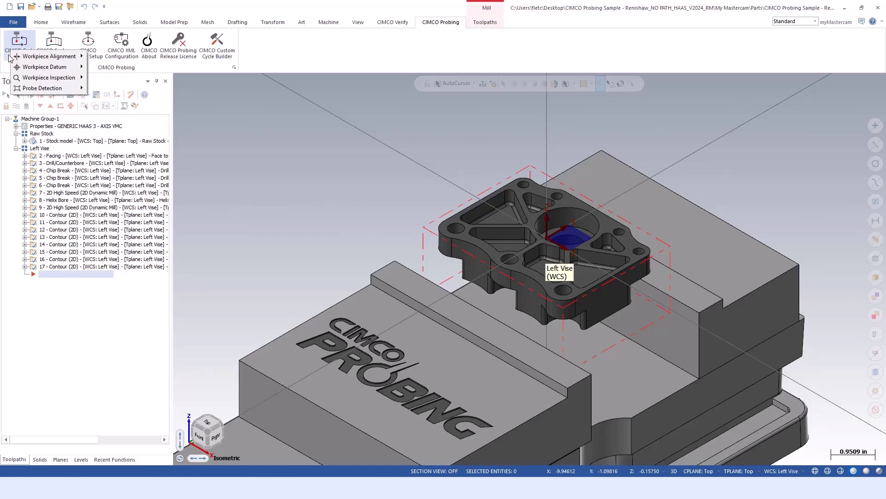
mouse_move(15, 58)
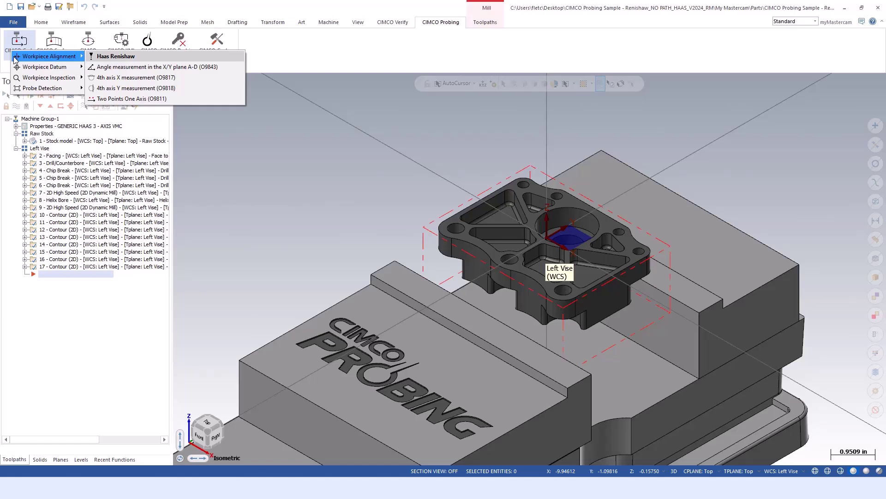
- Close the Probe Detection O9810 list, leaving only the four probing categories
mouse_move(25, 73)
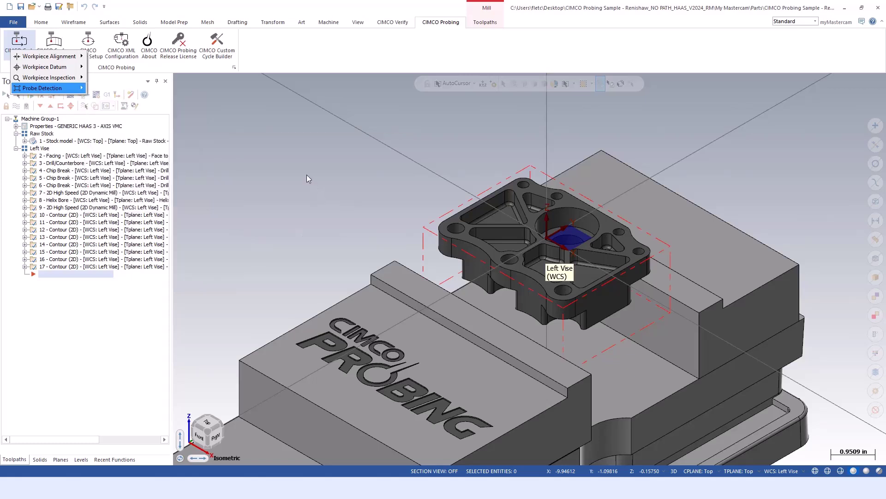
- Place the insert point above 2 - Facing and show the raw stock block
click(59, 155)
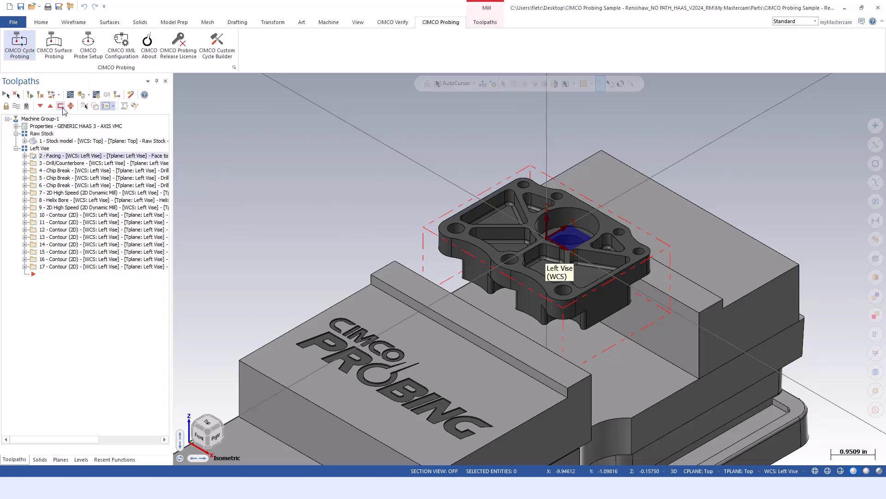
click(60, 106)
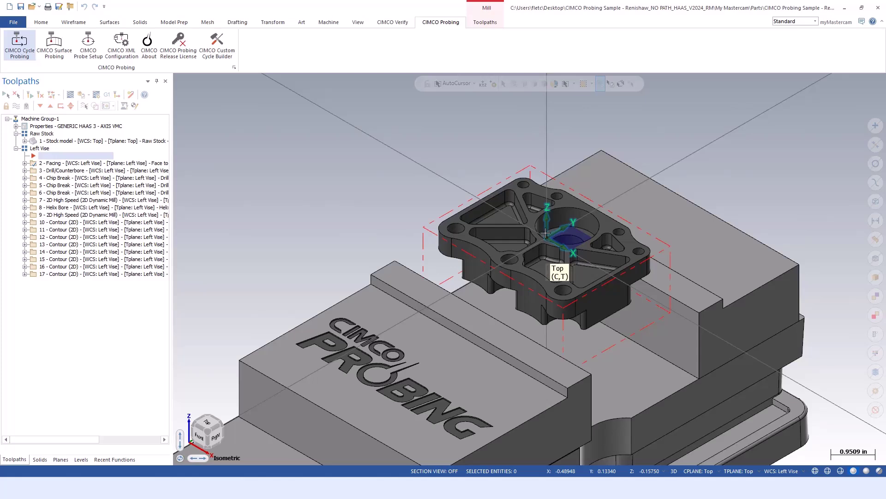
click(69, 141)
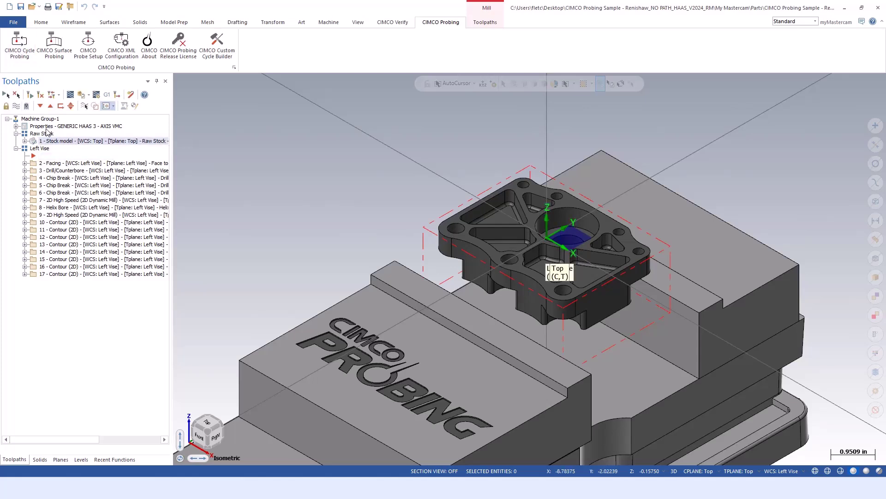
click(84, 106)
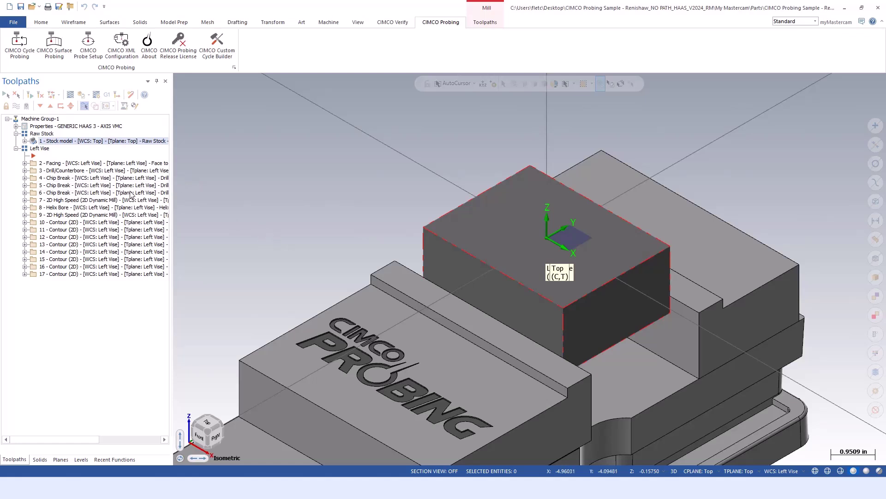
- Open the Workpiece Datum probing cycle list from CIMCO Cycle Probing
click(23, 55)
mouse_move(36, 76)
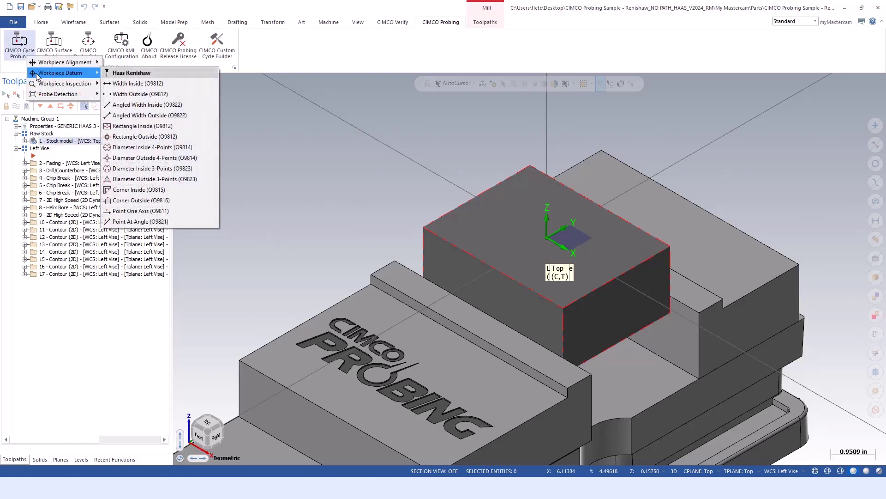
click(97, 75)
mouse_move(97, 75)
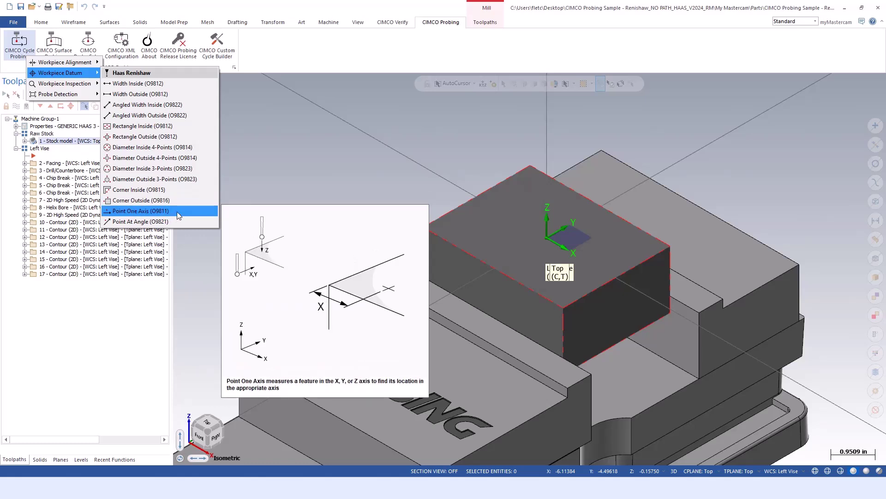
click(177, 212)
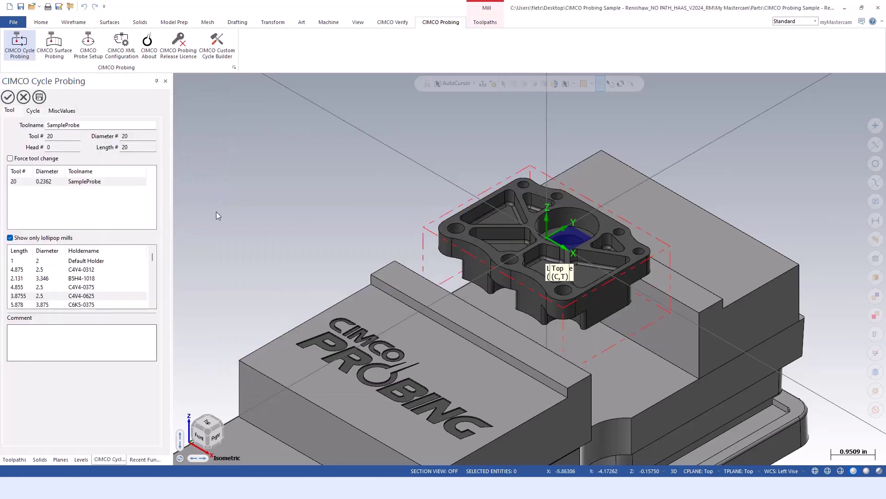
click(61, 182)
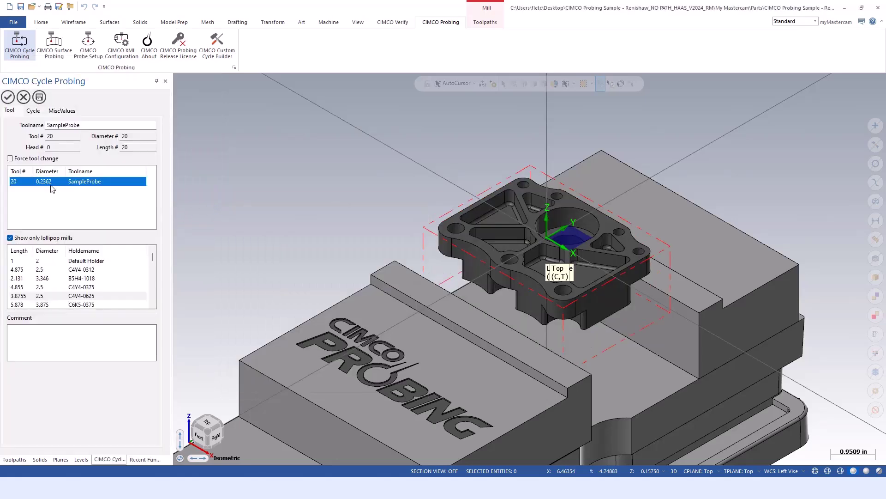
right_click(43, 197)
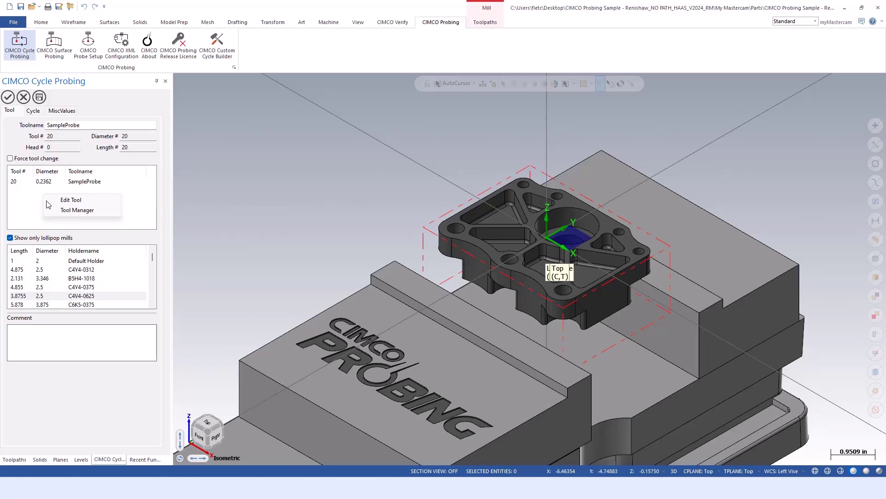
click(74, 210)
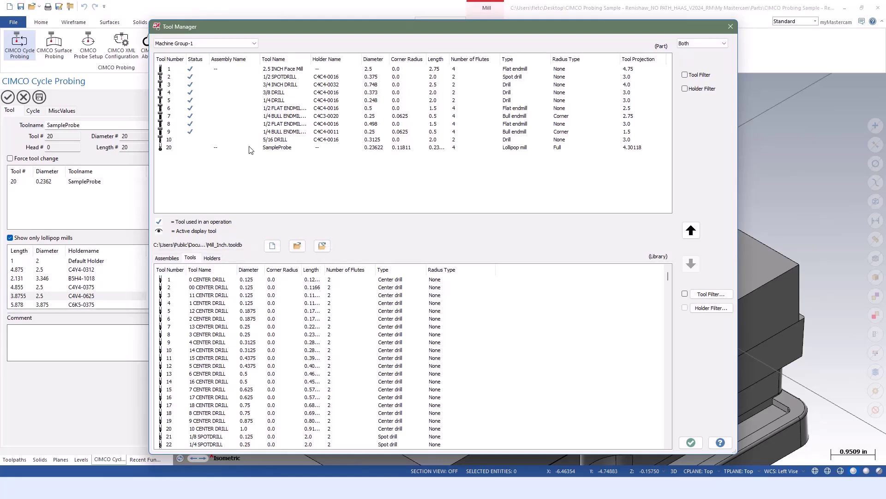
click(265, 148)
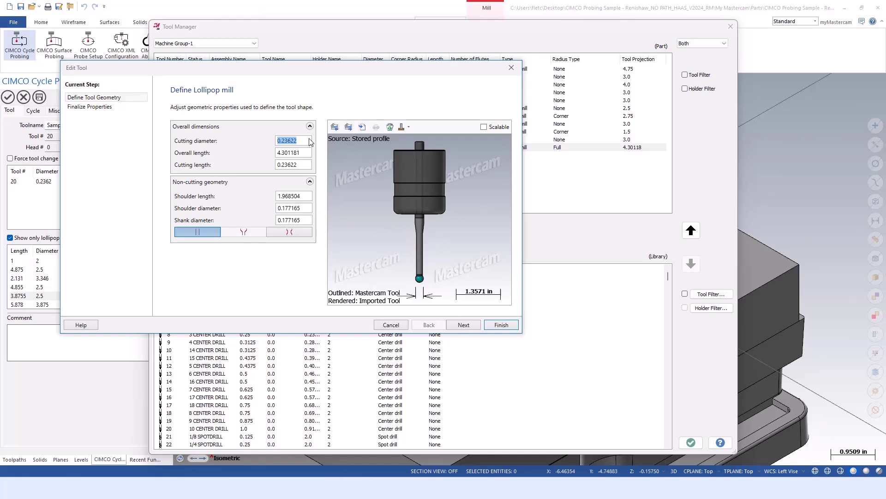
drag(290, 140, 322, 147)
click(502, 325)
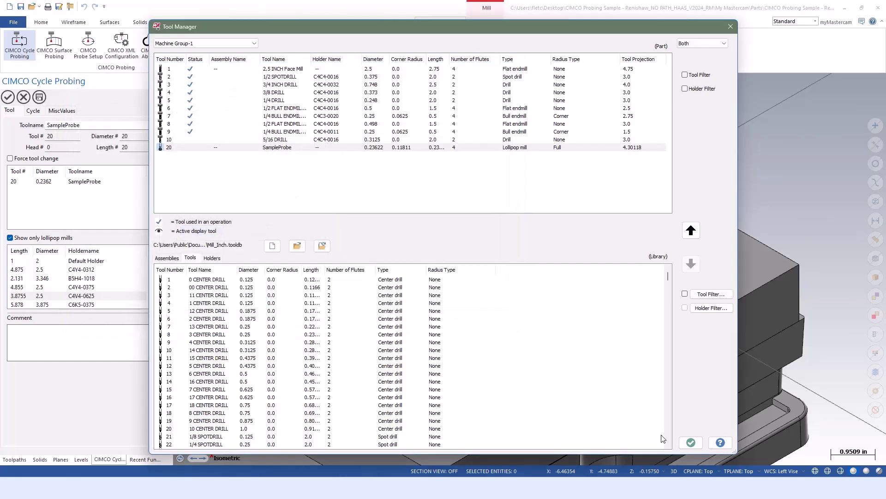
click(692, 442)
- Comment the cycle 'Set G54' and open the Cycle page's geometry selection options
click(89, 340)
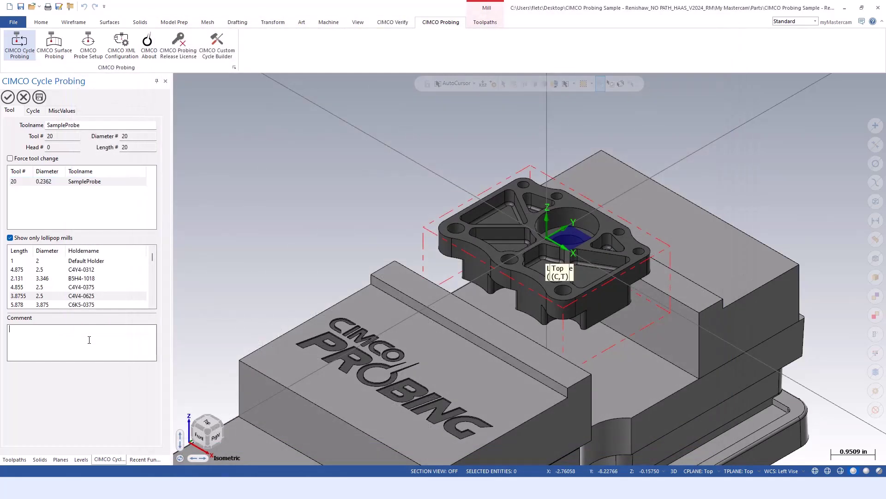
text(sET)
key(BackSpace)
key(BackSpace)
key(BackSpace)
text(S)
key(Caps_Lock)
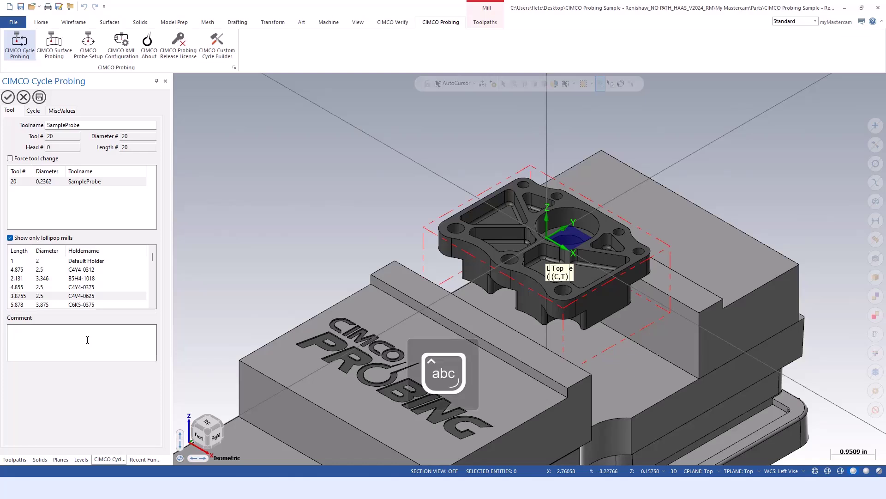
text(et G54)
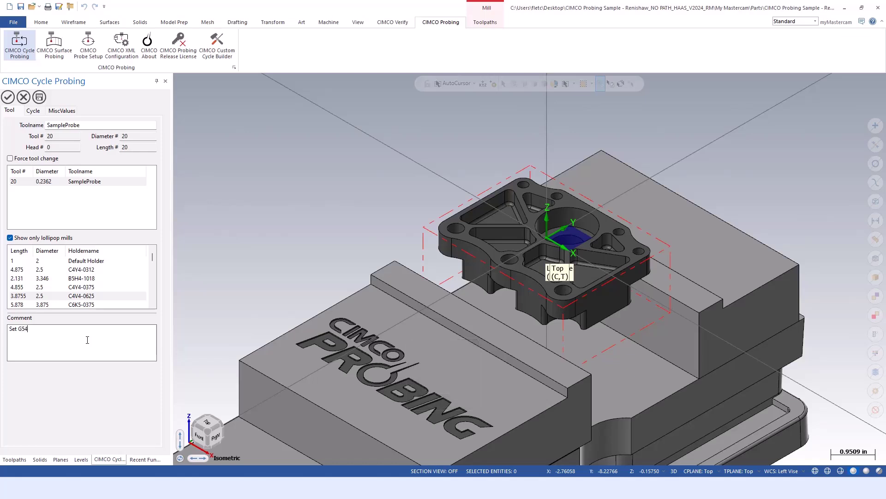
click(36, 111)
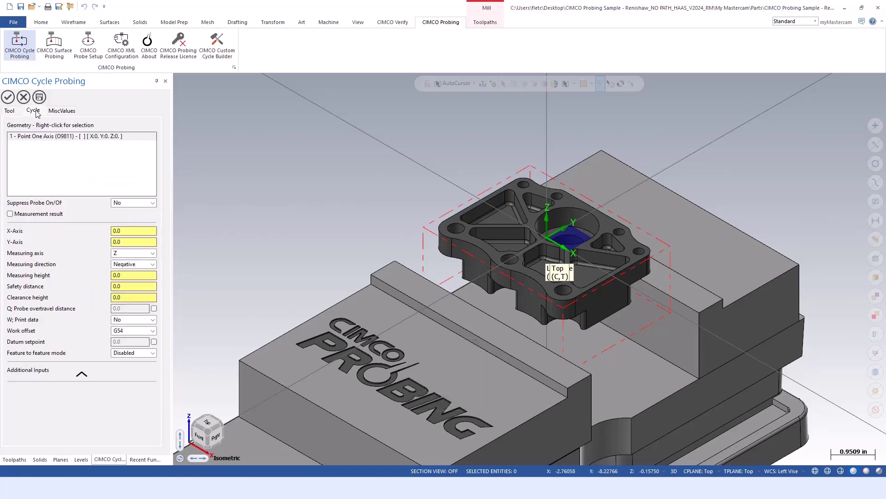
right_click(41, 163)
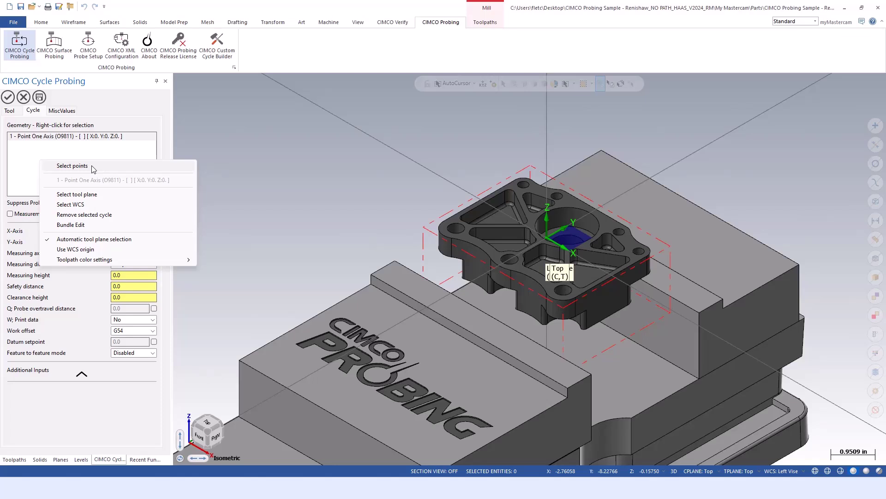
- Pick the probing point on the part and review its X and Y positions
click(92, 168)
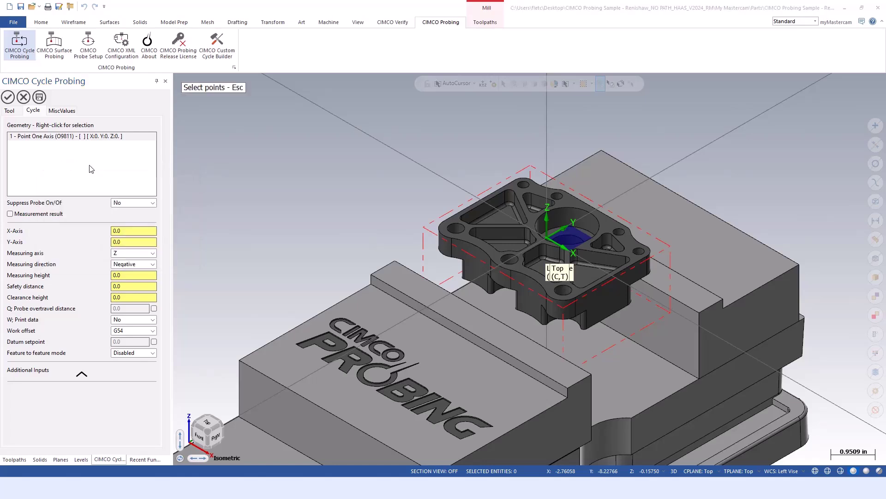
click(546, 240)
scroll(547, 240, up, 10)
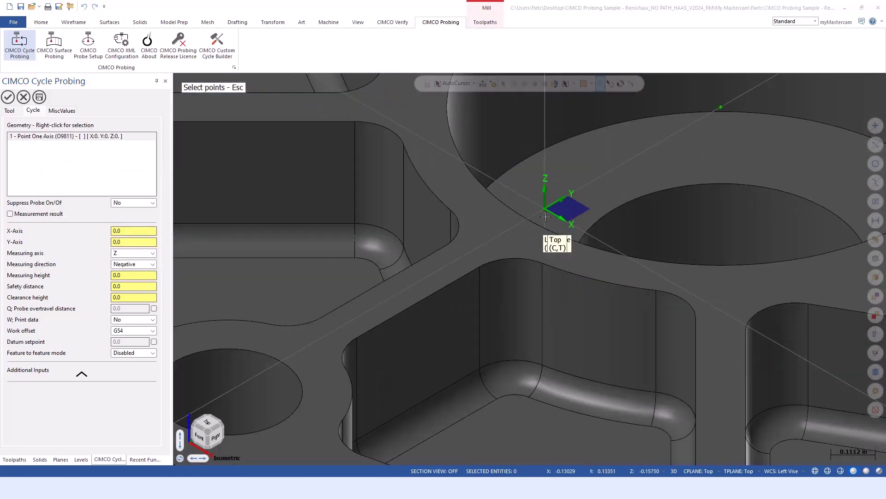
scroll(546, 212, down, 10)
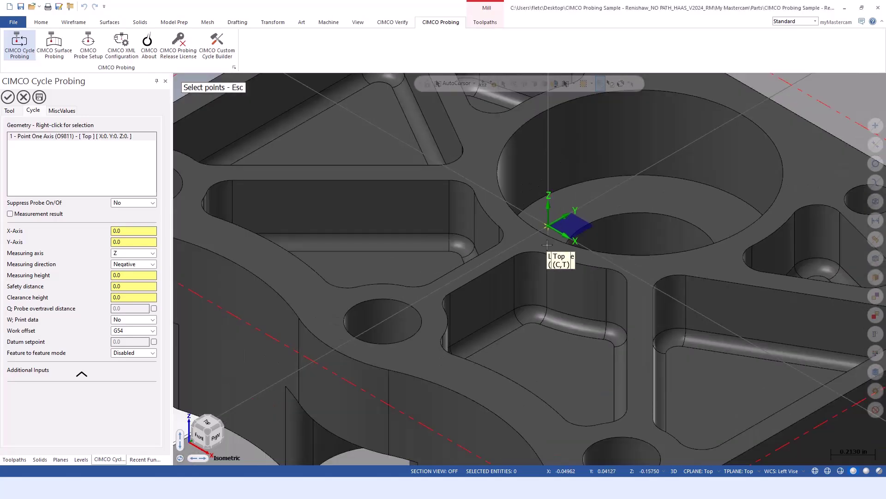
click(135, 231)
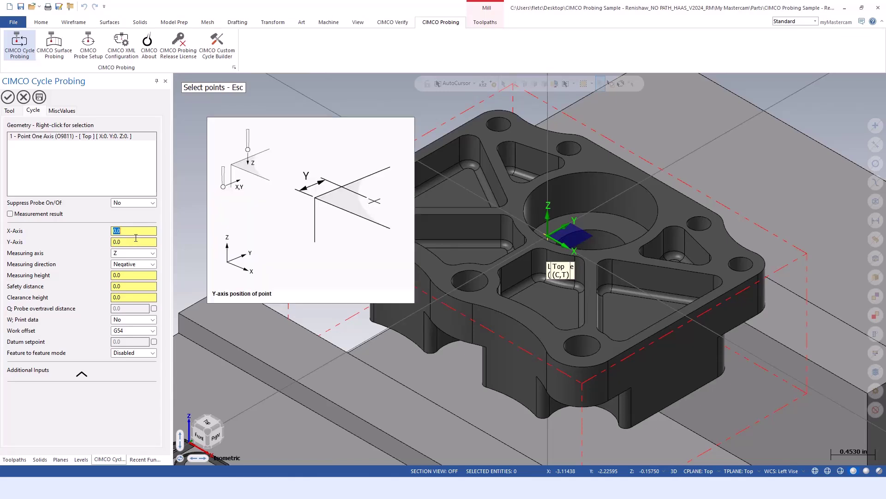
key(Tab)
- Set the safety distance to 0.25 and the clearance height to 1.0
click(131, 275)
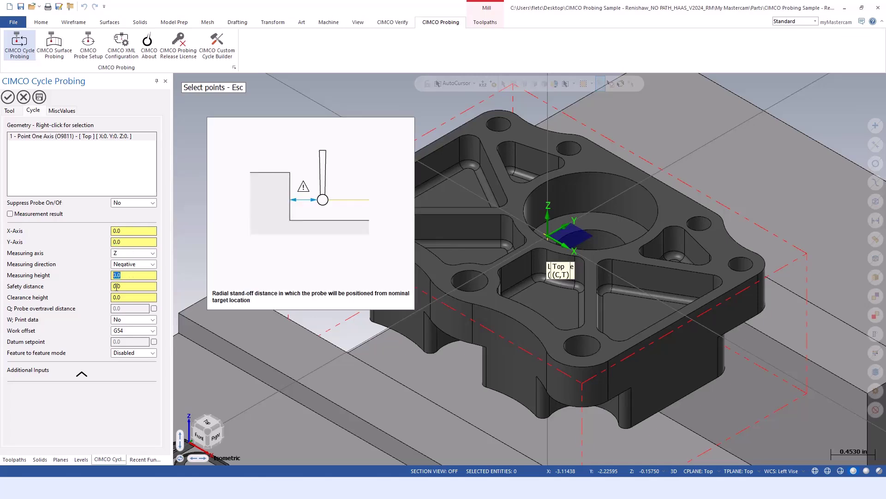
click(125, 287)
text(0.25)
key(Tab)
text(1)
key(Return)
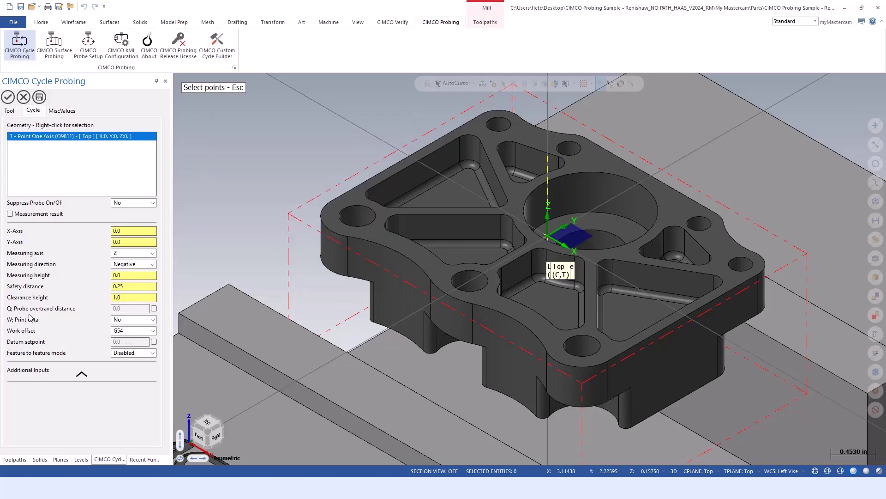
- Enable the probe overtravel distance and set it to 0.125
click(154, 308)
text(0.125)
key(Return)
mouse_move(123, 331)
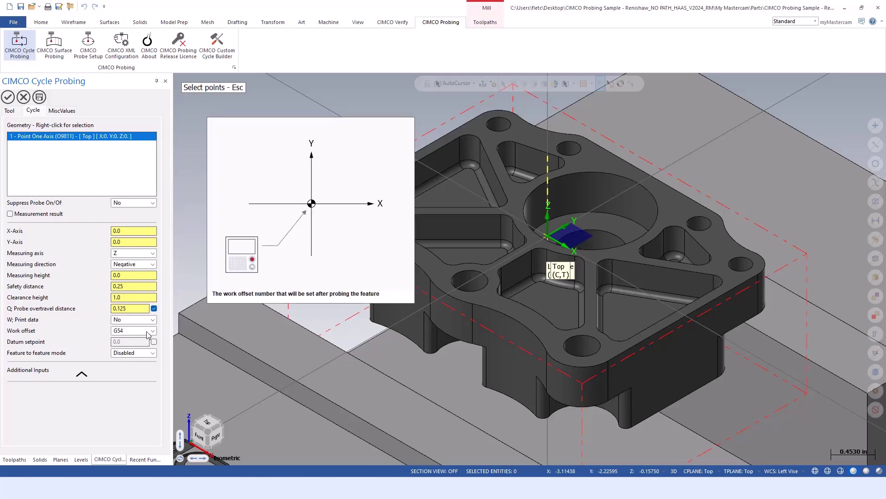
- Keep work offset G54 and enable a Datum setpoint shift of -0.02
click(135, 334)
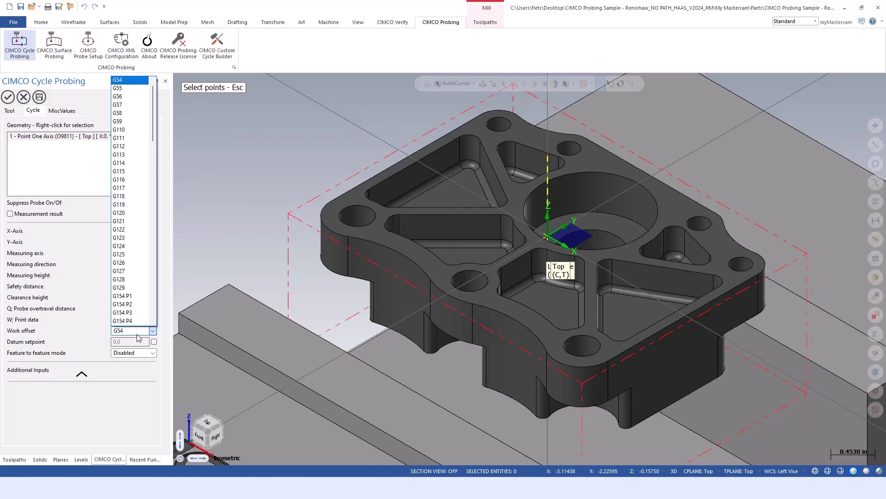
mouse_move(137, 338)
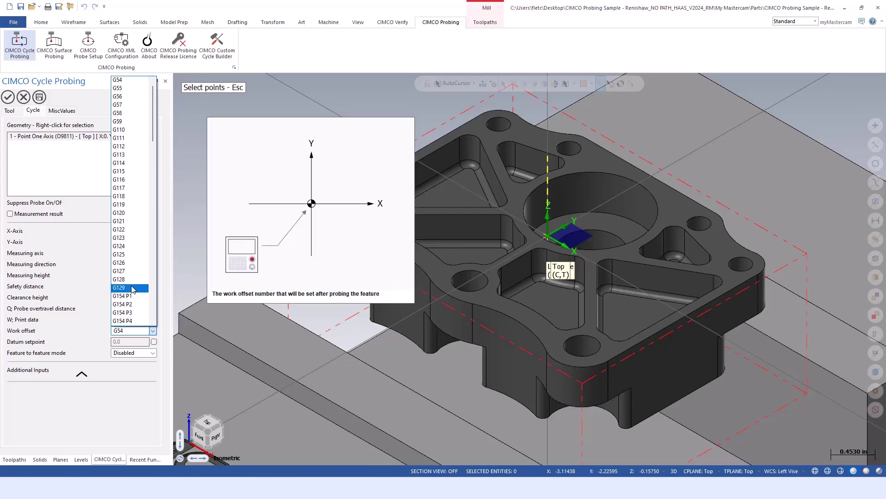
click(133, 333)
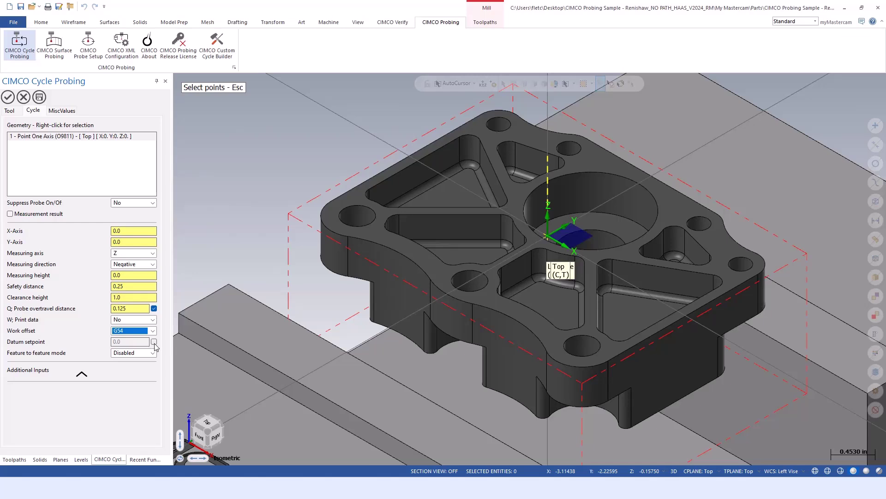
click(154, 341)
text(-)
key(Return)
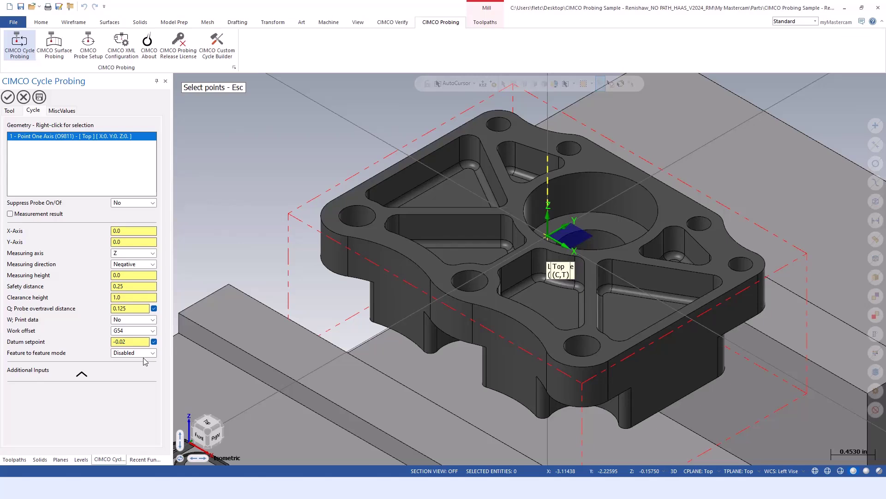
- Enable Measurement result, saving Actual to #800 and Deviation to #801
mouse_move(142, 360)
click(39, 214)
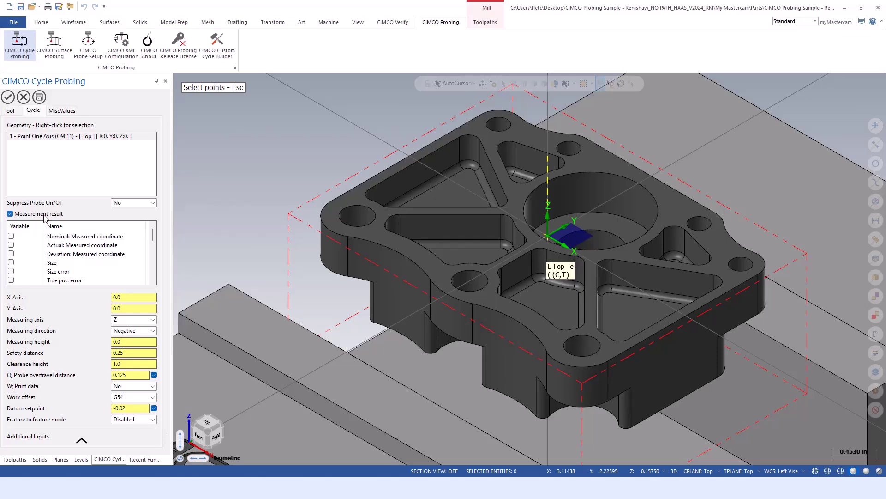
click(11, 244)
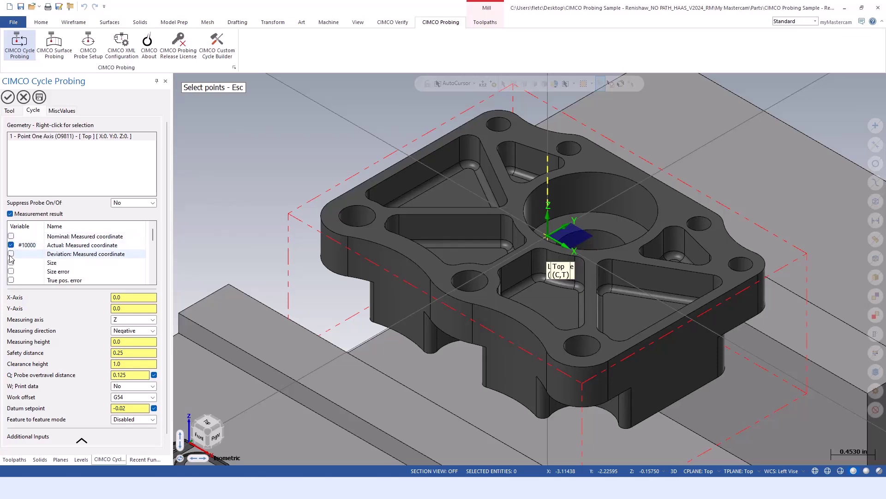
click(11, 253)
double_click(27, 245)
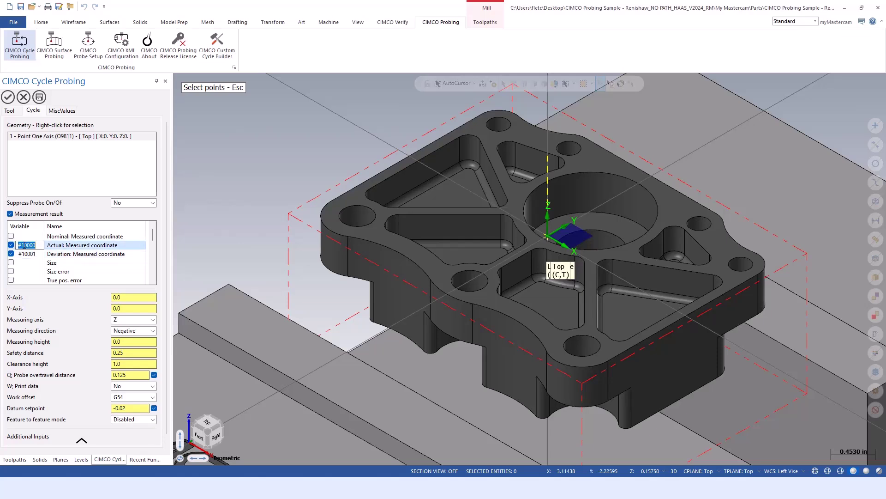
text(#800)
key(Return)
click(25, 254)
click(25, 253)
text(#801)
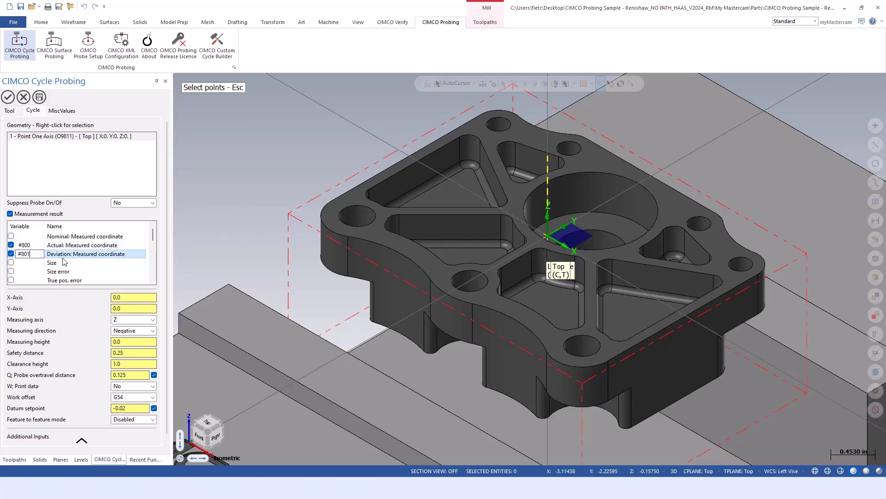
key(Return)
- Accept the Point One Axis cycle and backplot its probe motion as operation 2
click(7, 98)
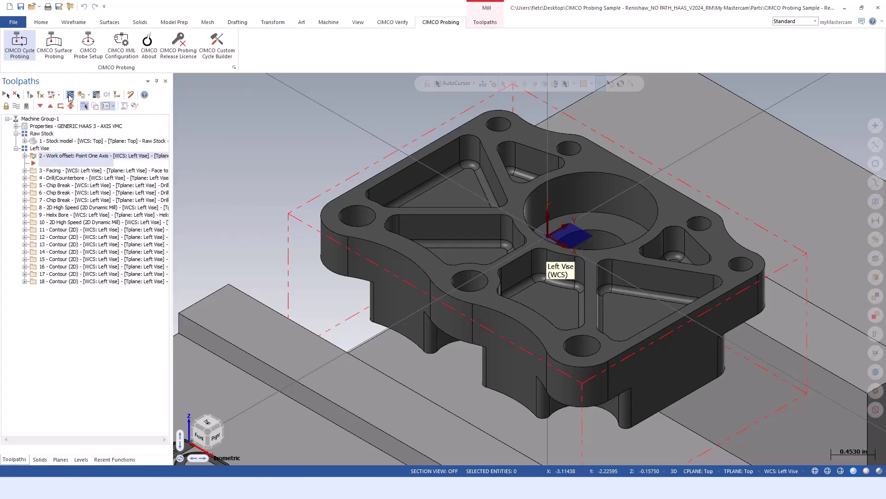
click(70, 95)
drag(86, 93, 134, 29)
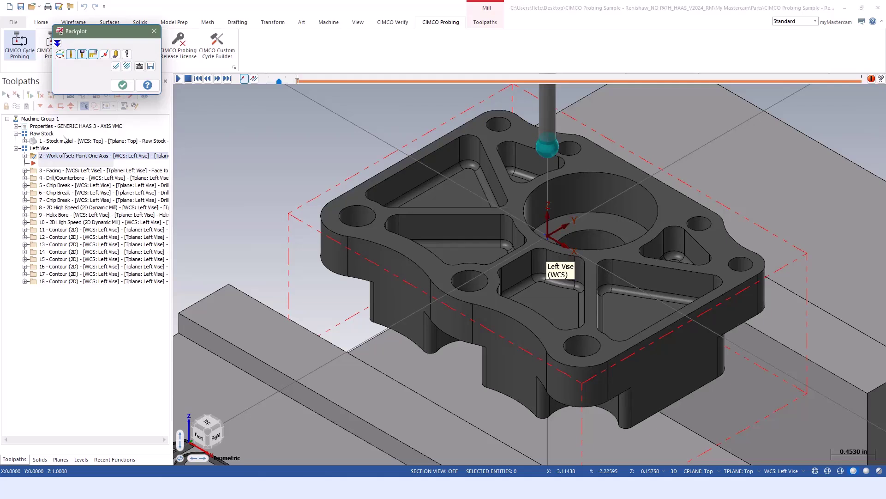
click(121, 157)
key(Escape)
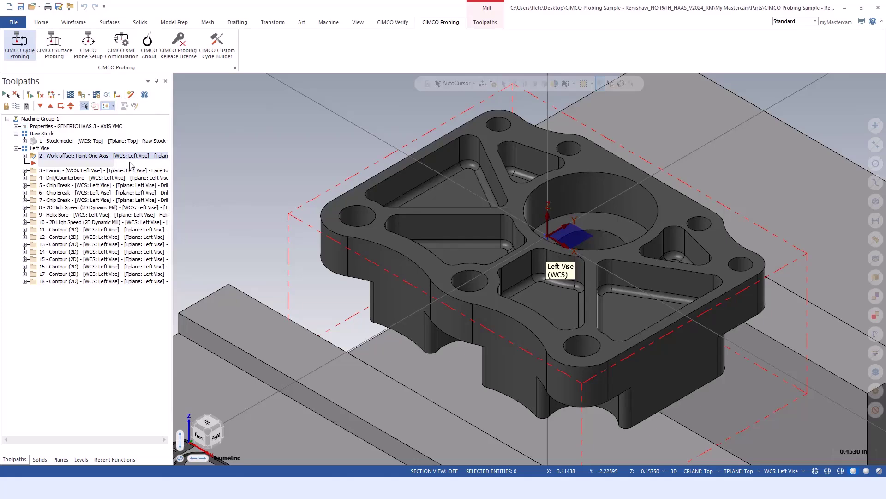
- Choose Workpiece Datum > Rectangle Outside (O9812) from the CIMCO probing cycles
click(18, 54)
mouse_move(48, 77)
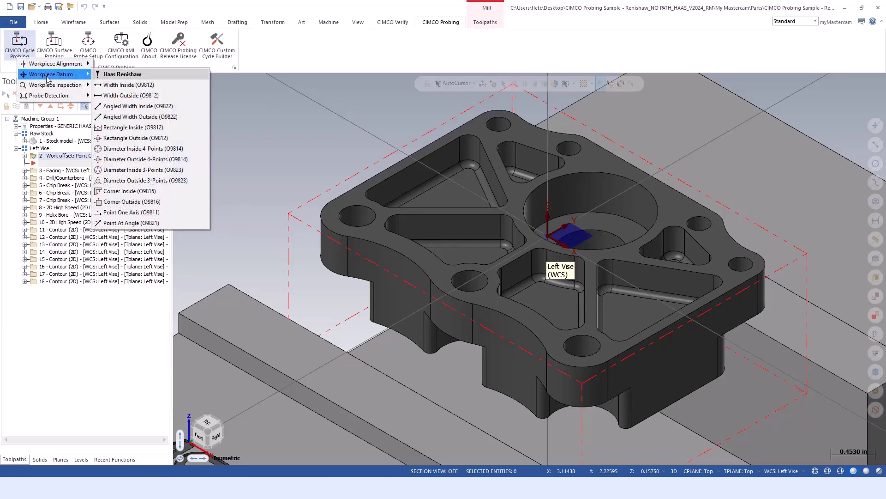
mouse_move(127, 85)
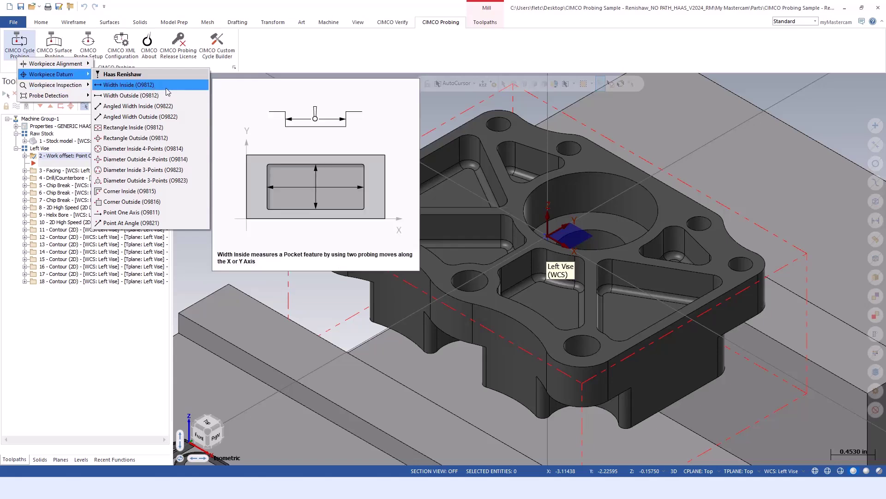
mouse_move(167, 96)
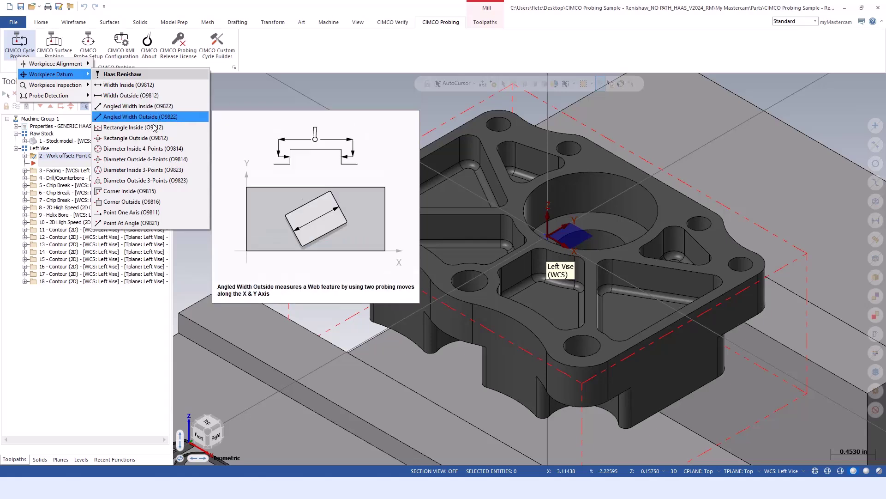
mouse_move(167, 141)
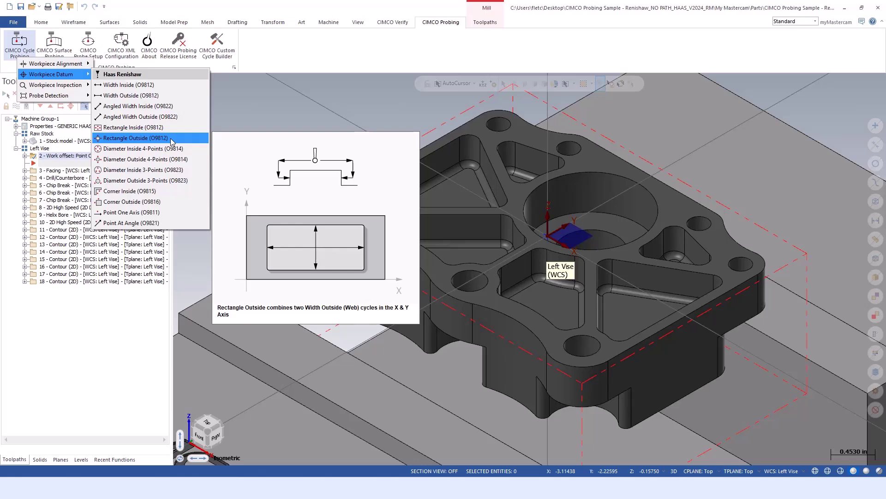
click(171, 141)
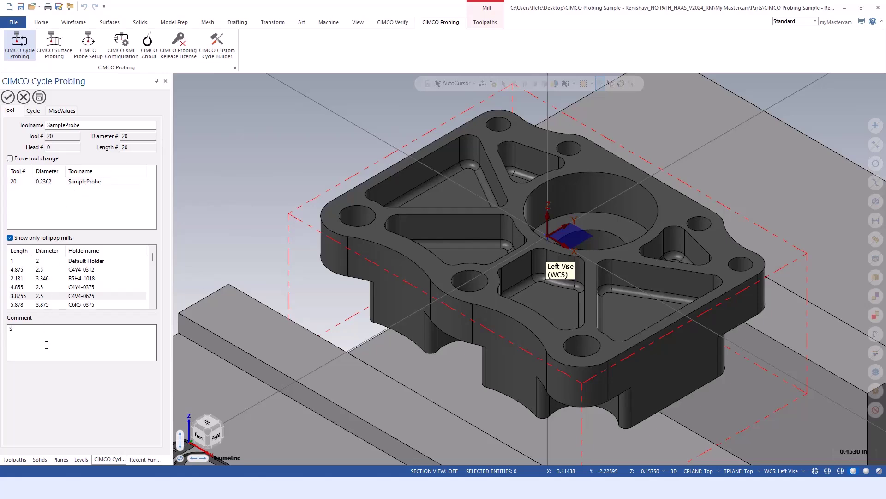
- Comment the cycle 'Set VG54' and open the Cycle page's geometry selection options
text(Set VG54)
click(33, 111)
right_click(55, 161)
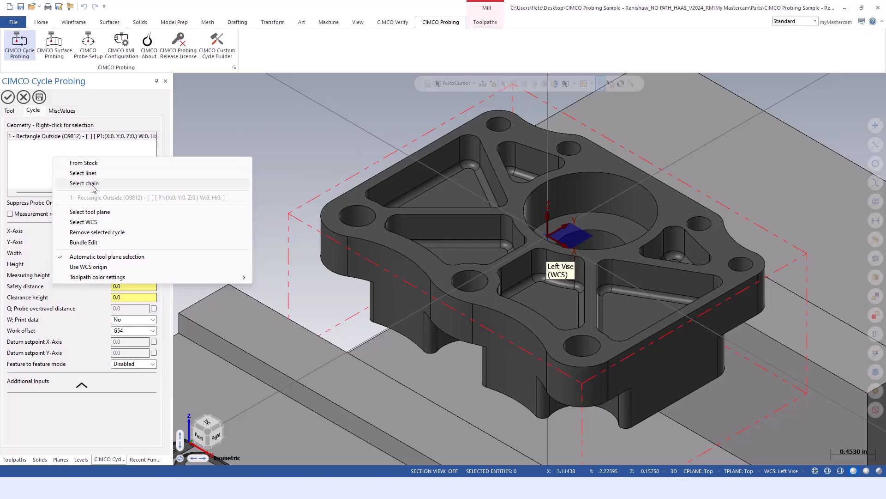
- Take the rectangle size from the stock (4.25 by 3.25) on the Top plane
click(107, 167)
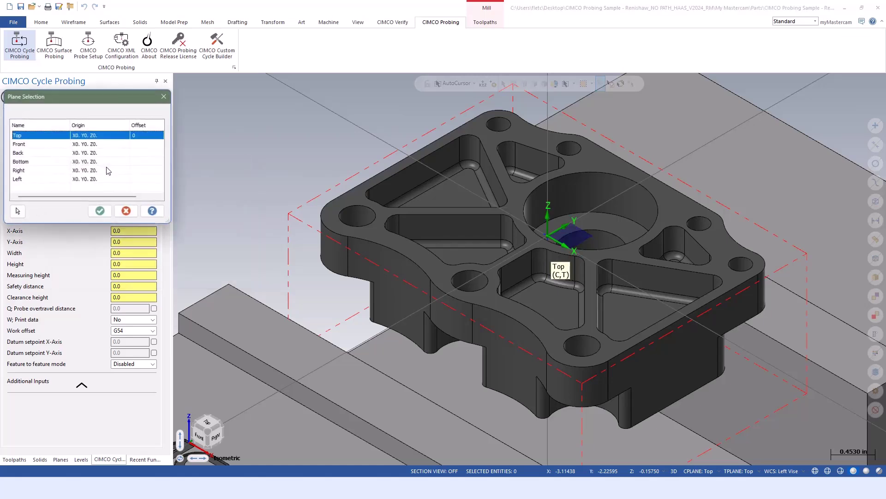
click(100, 212)
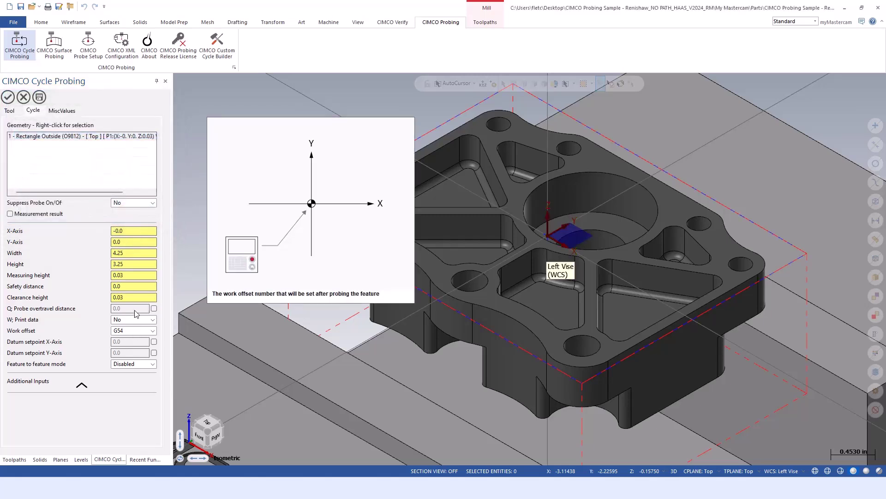
mouse_move(132, 242)
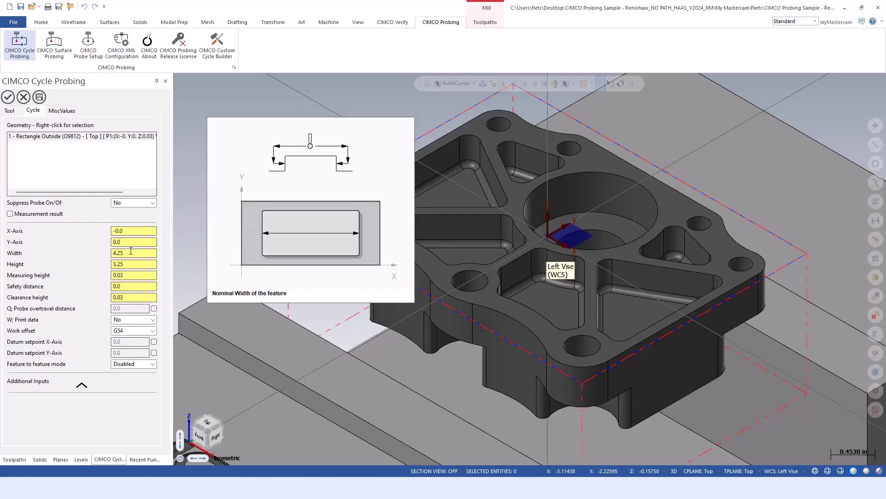
click(133, 266)
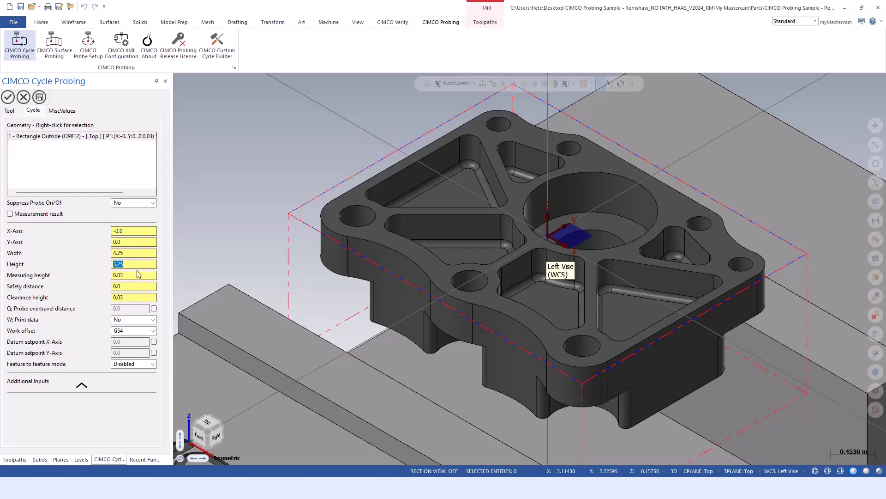
- Set measuring height -0.25, safety distance 0.25 and clearance height 1.0
click(141, 275)
text(-0)
text(.25)
key(Tab)
text(.25)
key(Tab)
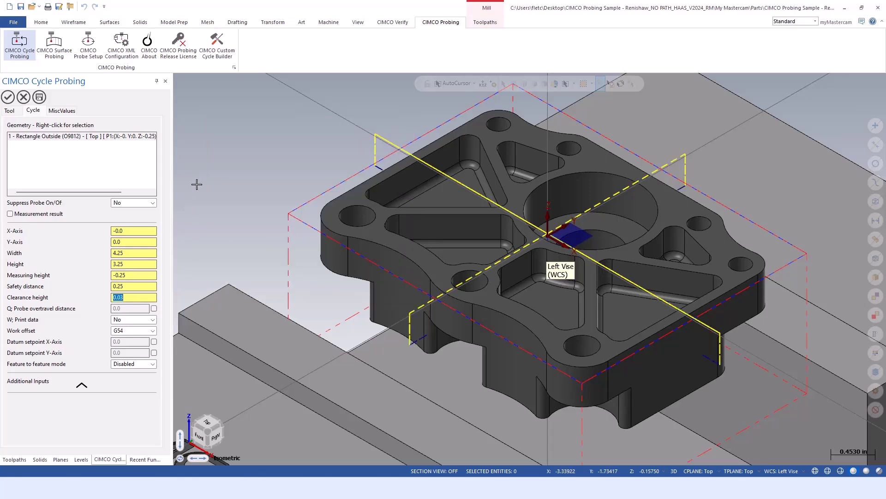
text(1)
key(Return)
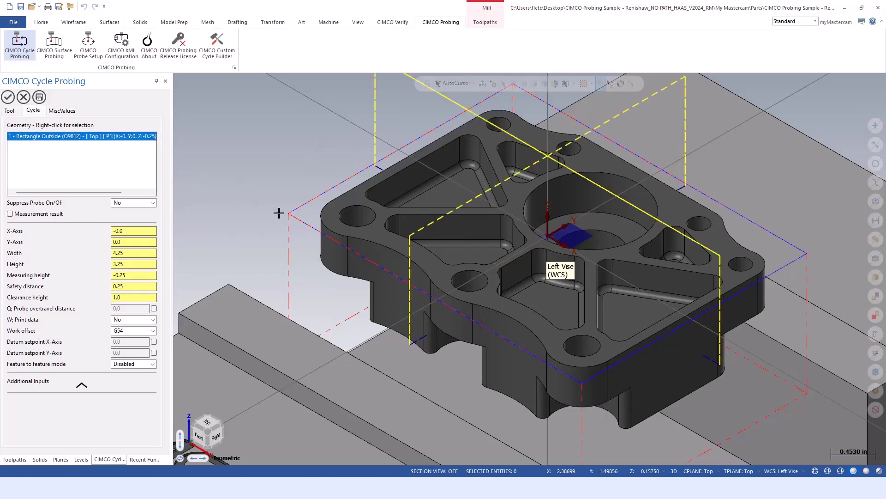
mouse_move(279, 213)
middle_down()
mouse_move(283, 196)
mouse_move(292, 209)
middle_up()
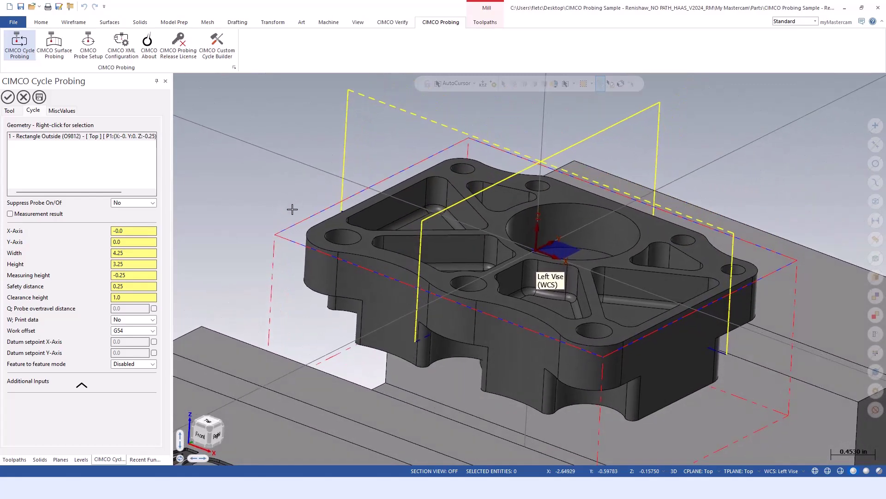
- Take the measuring height -0.5 from a model point's Z and set safety distance 0.25
right_click(140, 274)
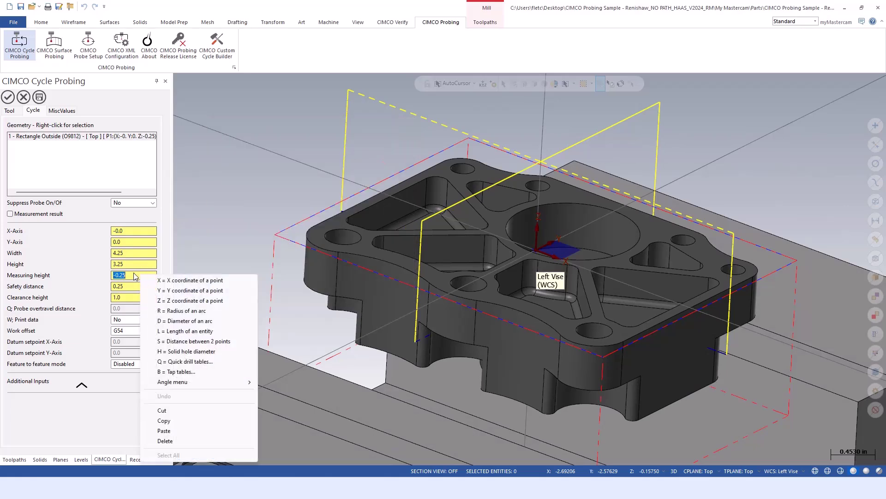
click(176, 301)
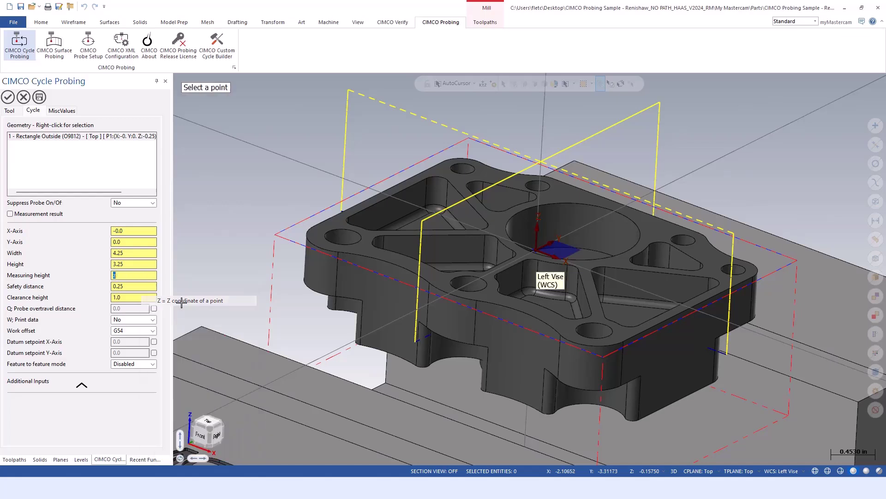
click(336, 299)
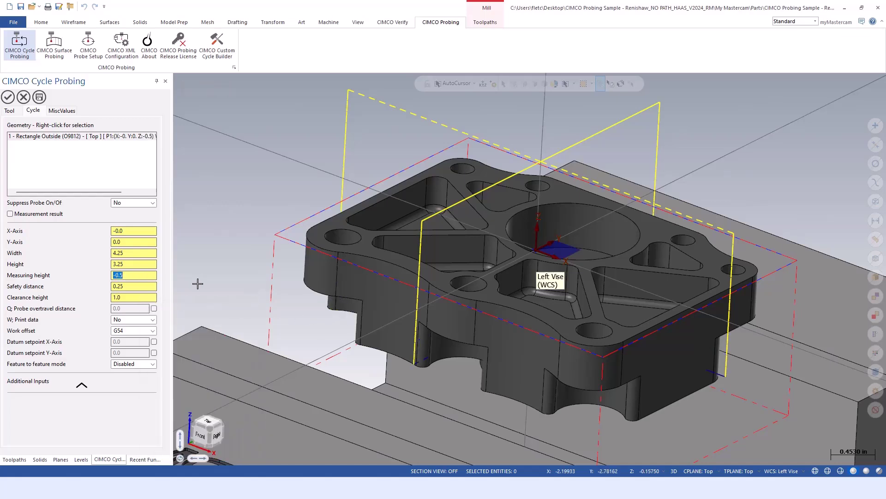
click(147, 286)
middle_drag(273, 253, 218, 259)
click(129, 286)
text(1.15)
key(BackSpace)
key(BackSpace)
key(BackSpace)
key(BackSpace)
text(0.05)
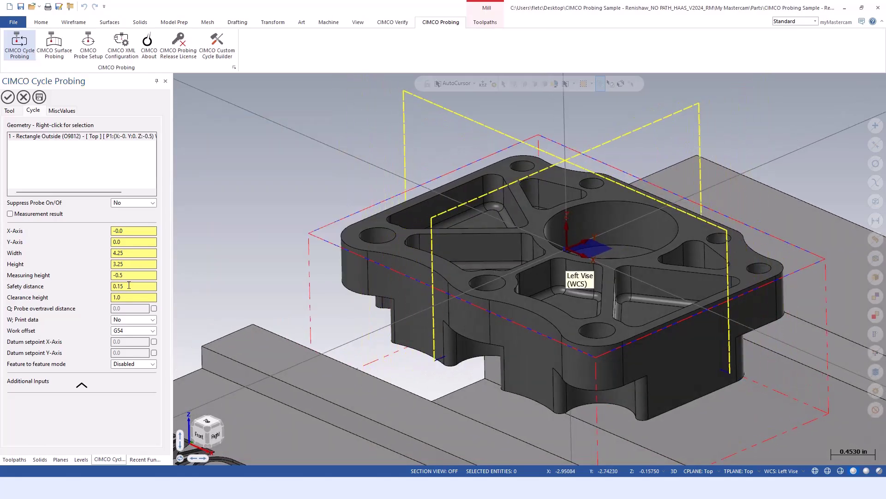
text(0.25)
- Set clearance height 0.5 and enable the 0.125 probe overtravel distance
click(125, 298)
text(0.5)
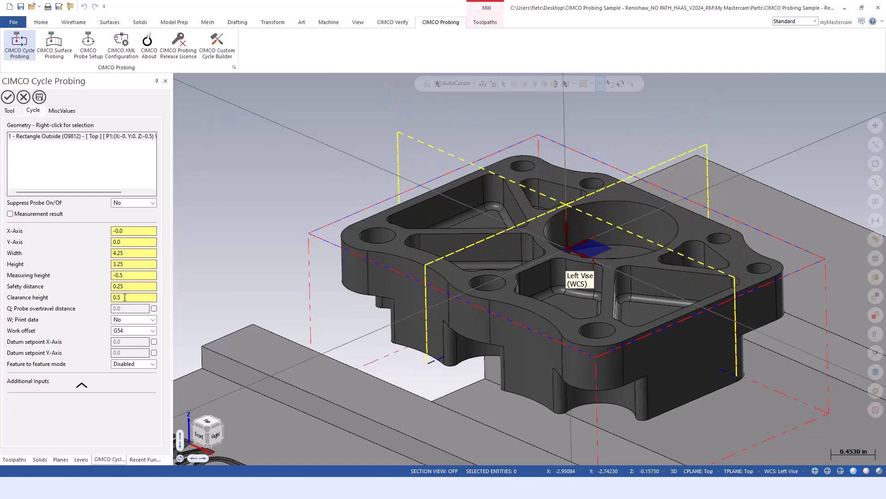
mouse_move(129, 322)
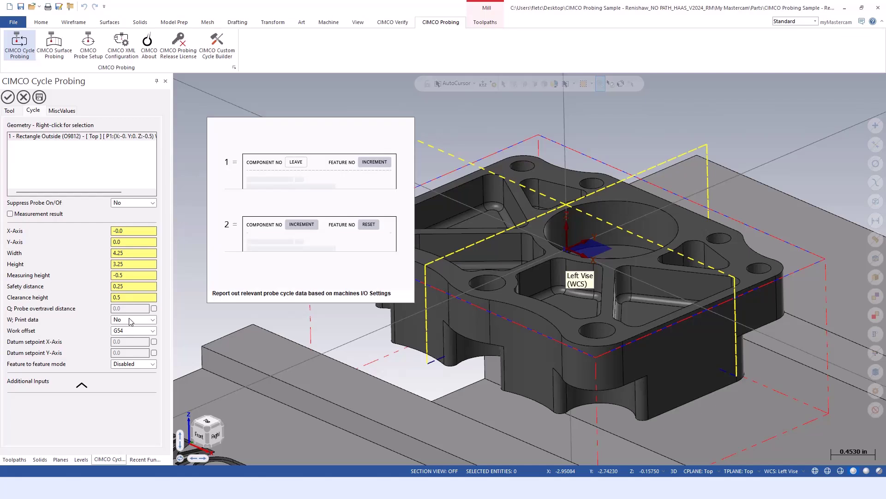
click(153, 309)
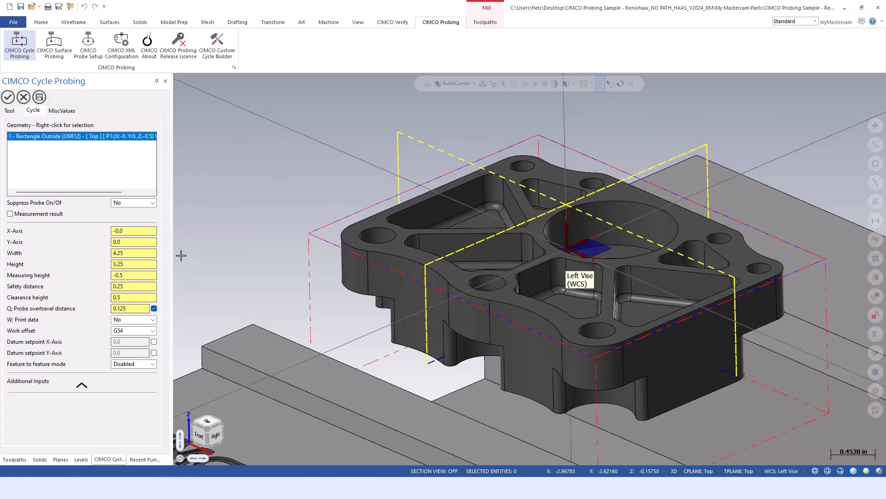
- Accept the probing cycle and select the new operation 3, Rectangle Outside work offset
click(7, 97)
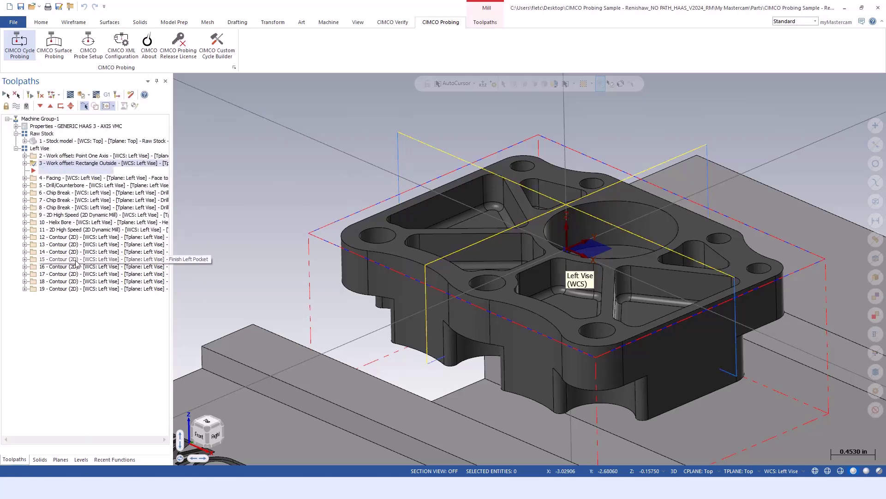
click(69, 162)
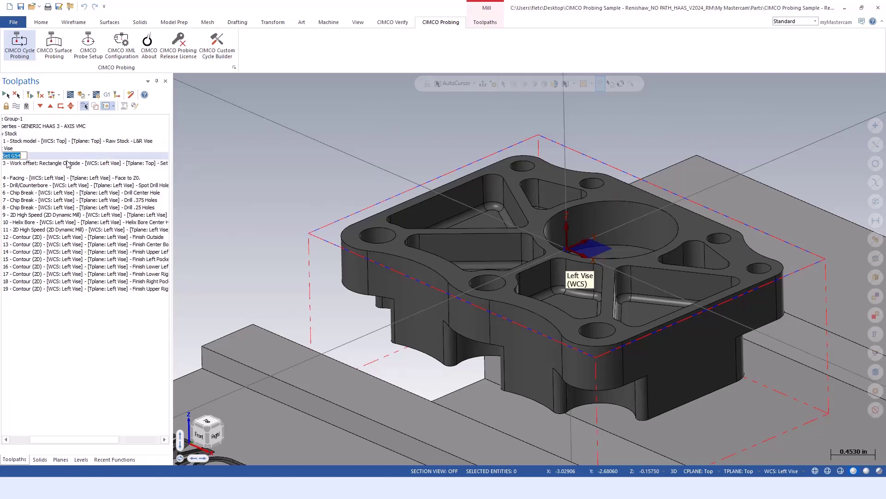
drag(64, 441, 43, 441)
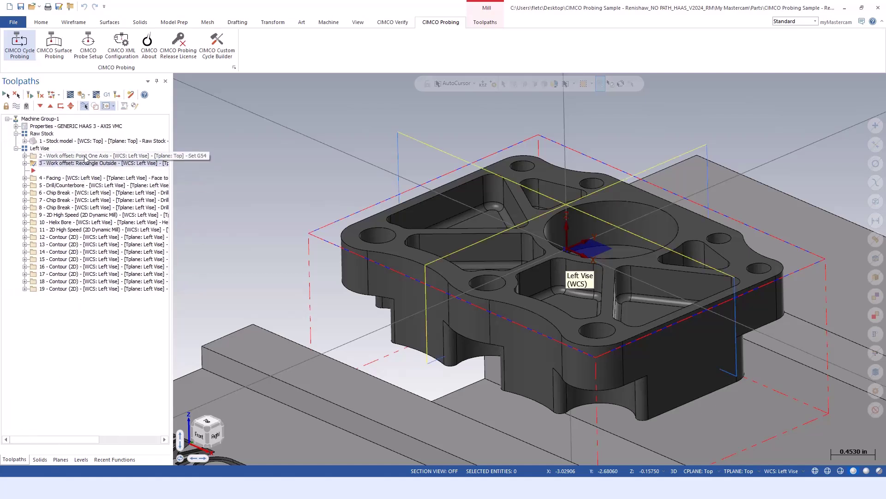
- Post the selected operation and save the code as 3Axis.NC
click(107, 94)
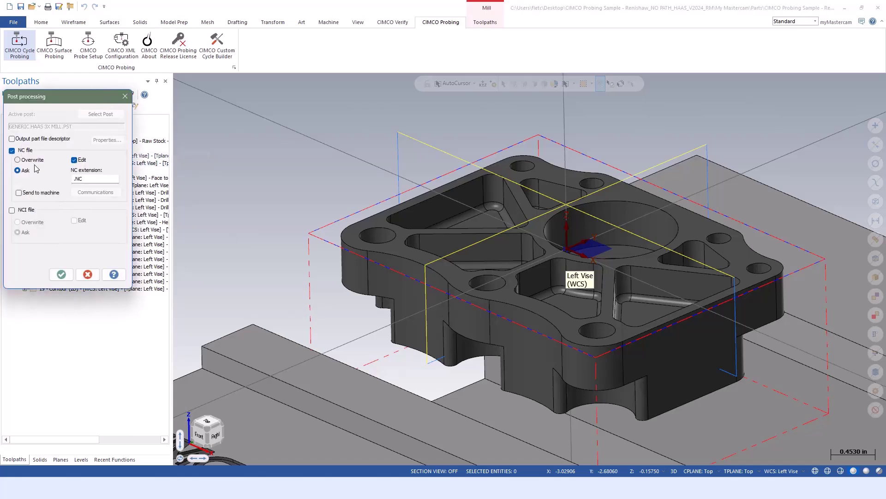
click(61, 274)
click(459, 262)
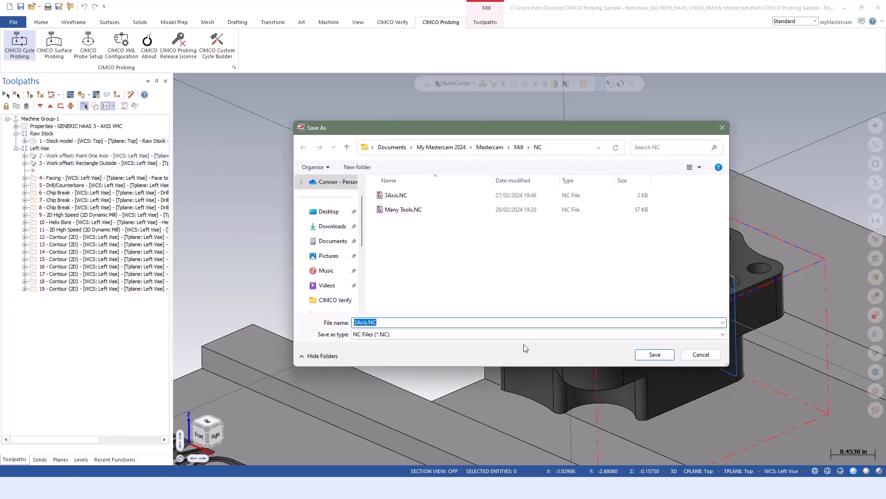
click(655, 354)
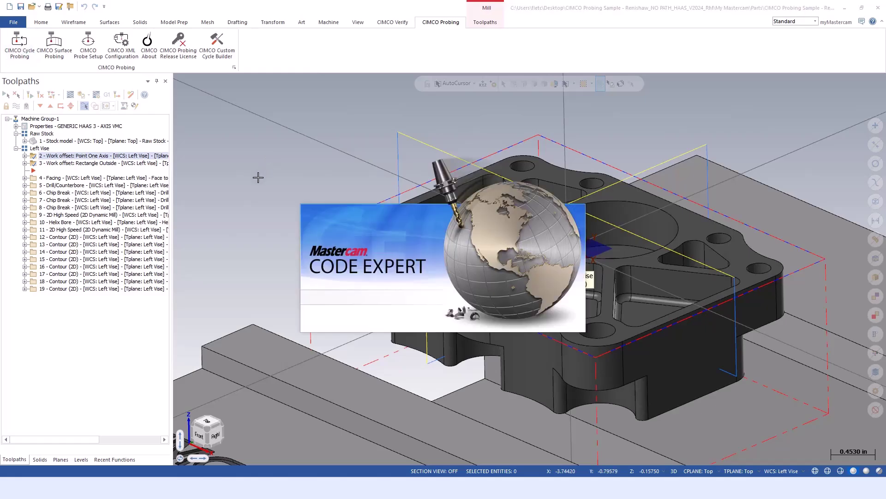
- Review the first cycle's code: G65 P9811, P9833, G10 offset and measured-coordinate variables
scroll(246, 198, down, 5)
scroll(232, 239, up, 1)
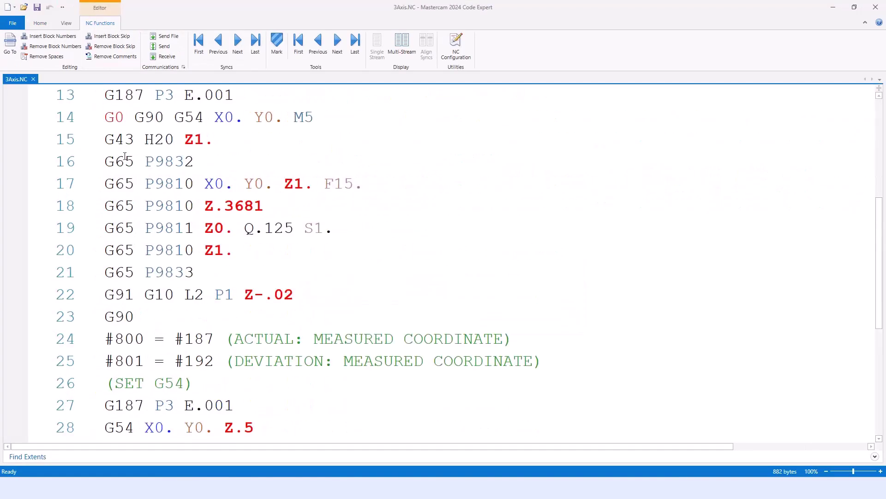
drag(111, 159, 257, 275)
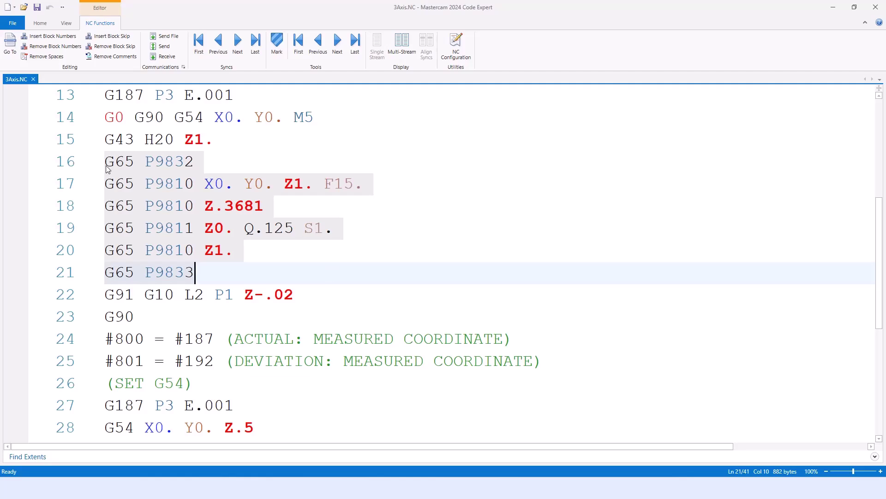
click(134, 230)
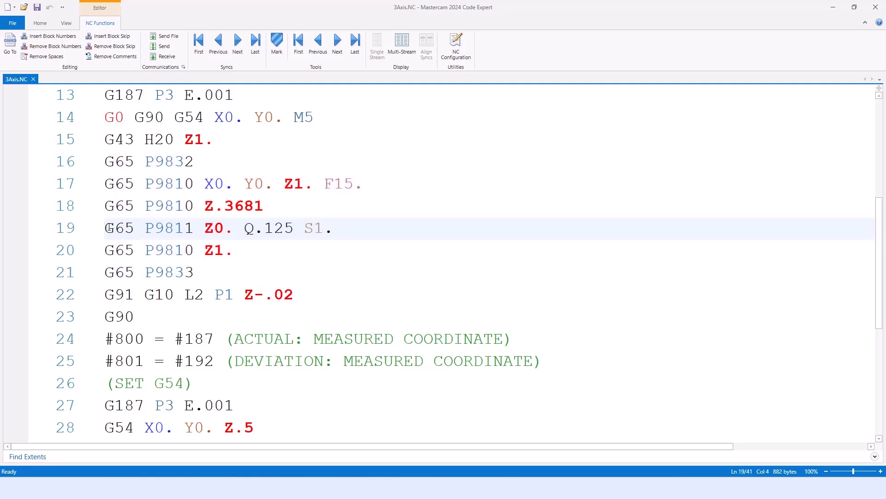
drag(106, 228, 196, 234)
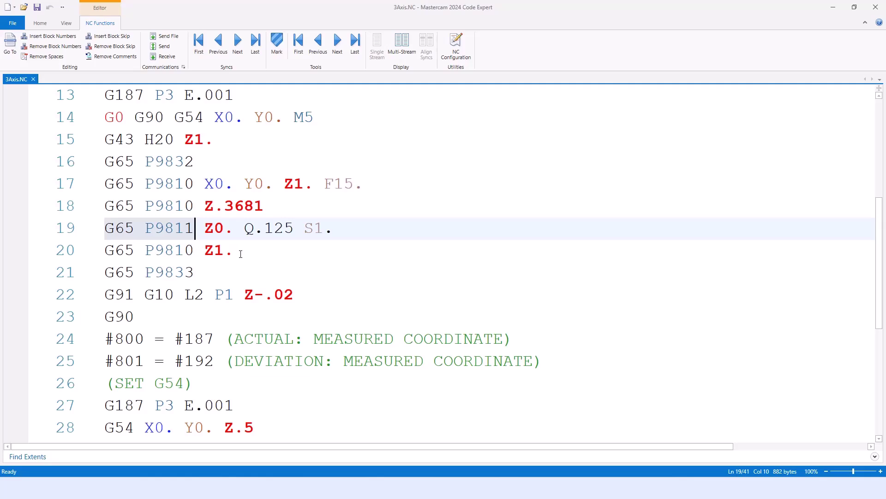
drag(305, 229, 340, 238)
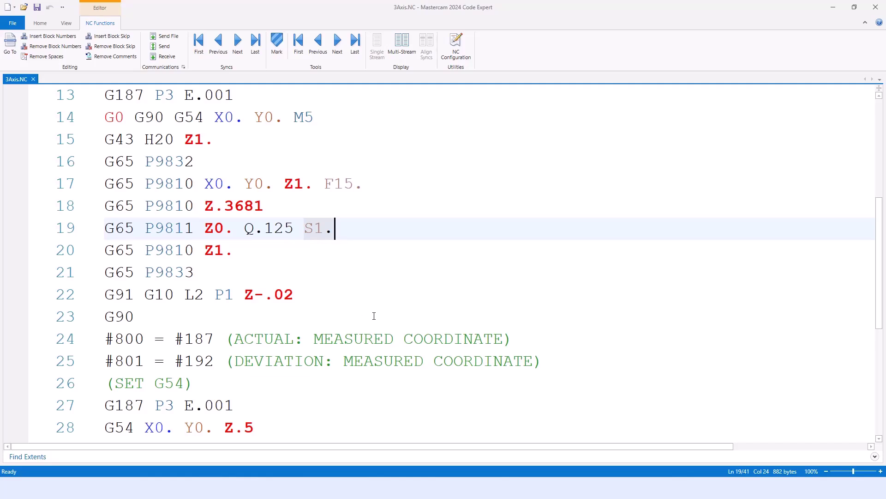
click(250, 245)
click(205, 278)
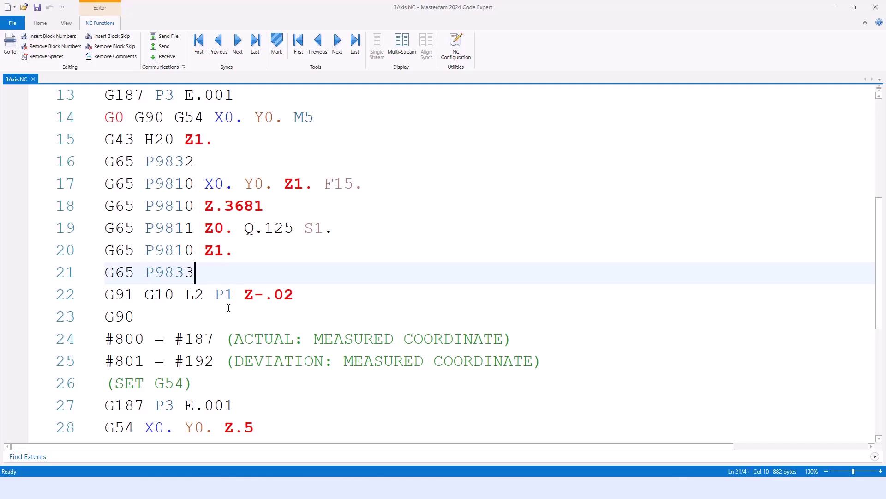
drag(293, 300, 43, 295)
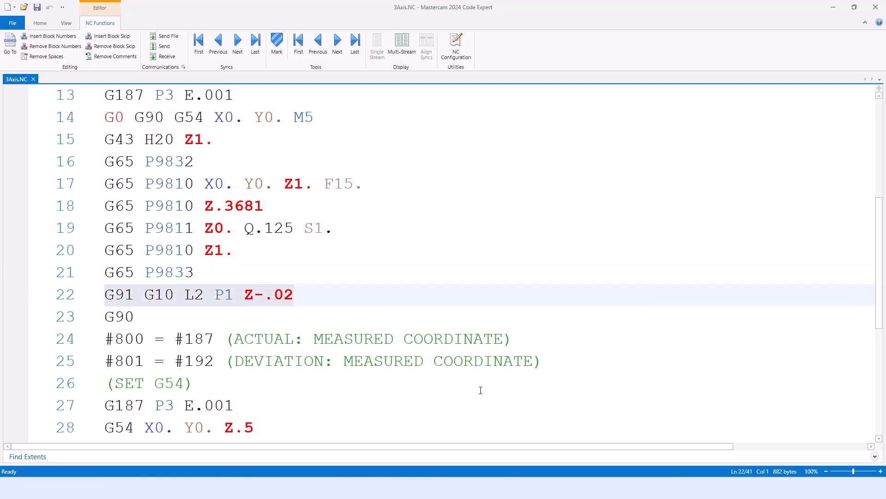
drag(558, 368, 109, 337)
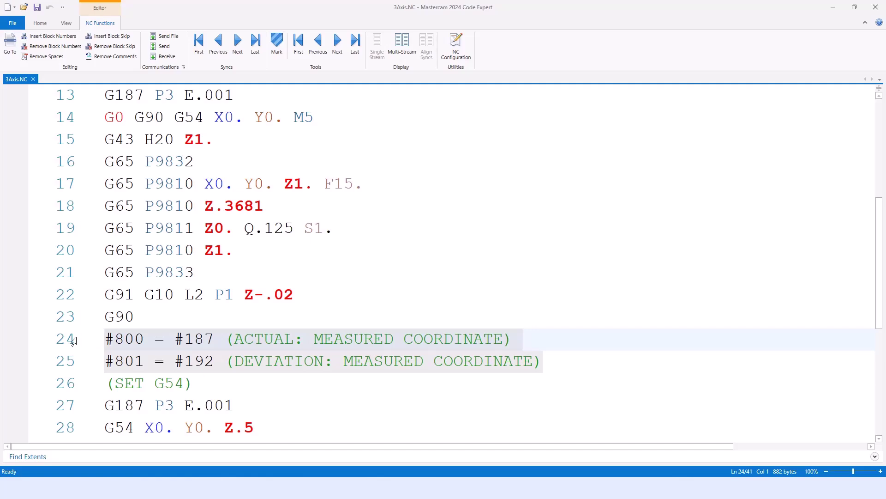
- Review the second cycle's G65 P9832 and P9812 calls with X4.25 and Y3.25
scroll(256, 336, down, 4)
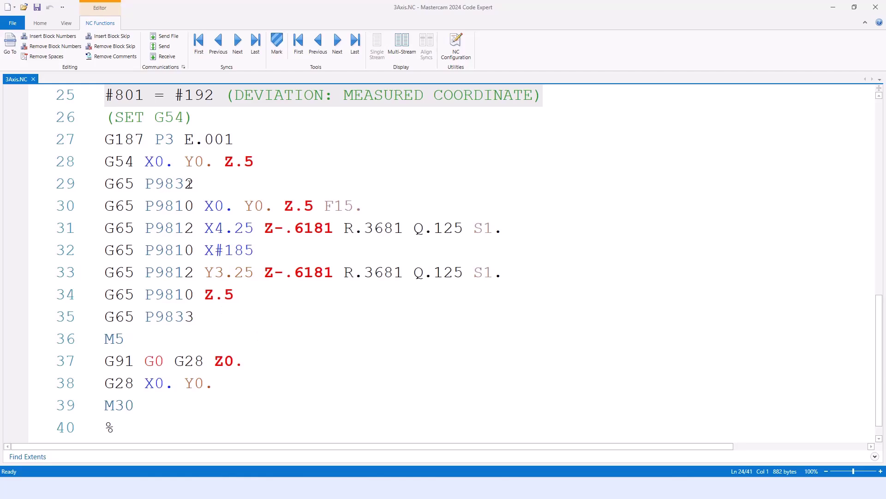
drag(192, 185, 97, 185)
drag(145, 205, 305, 206)
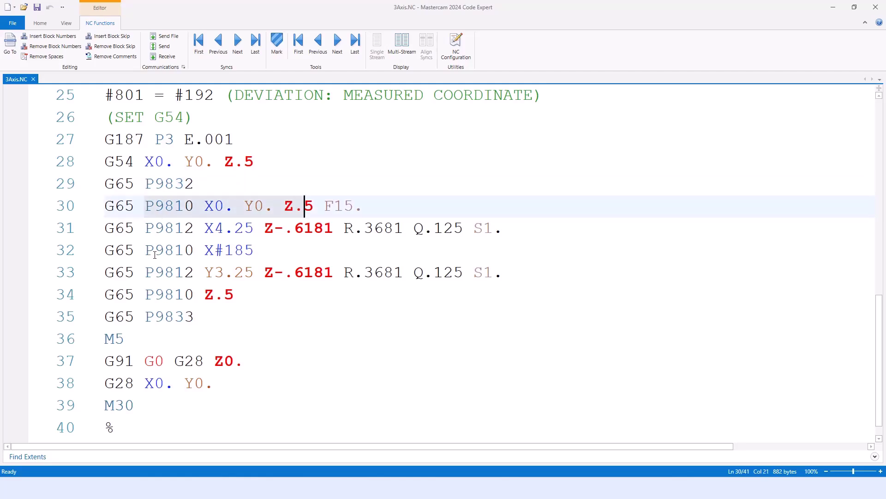
drag(146, 228, 215, 228)
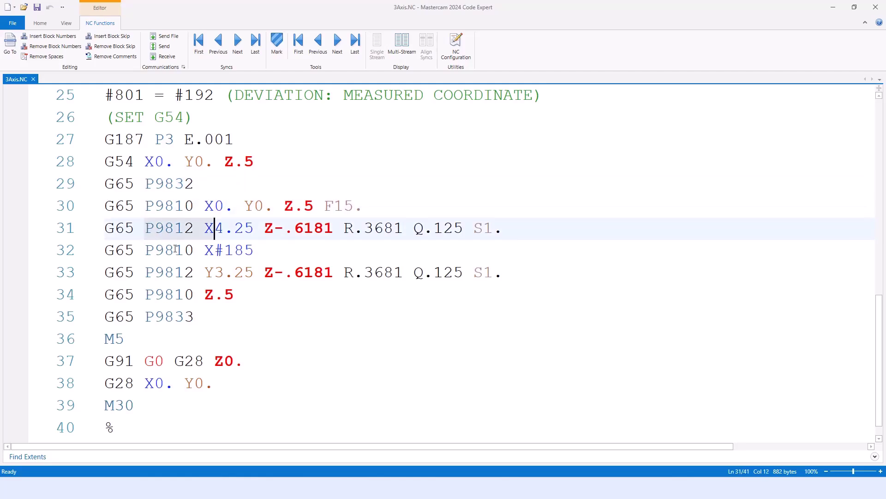
click(225, 227)
drag(203, 227, 215, 227)
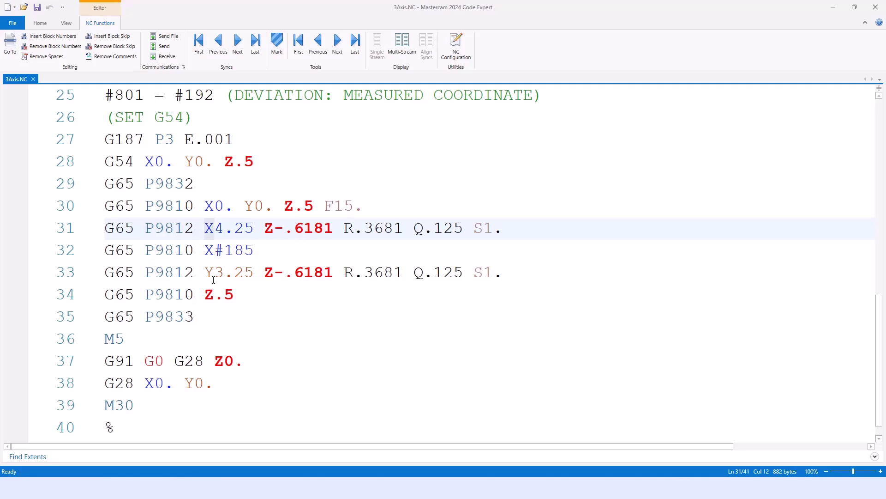
drag(205, 272, 215, 272)
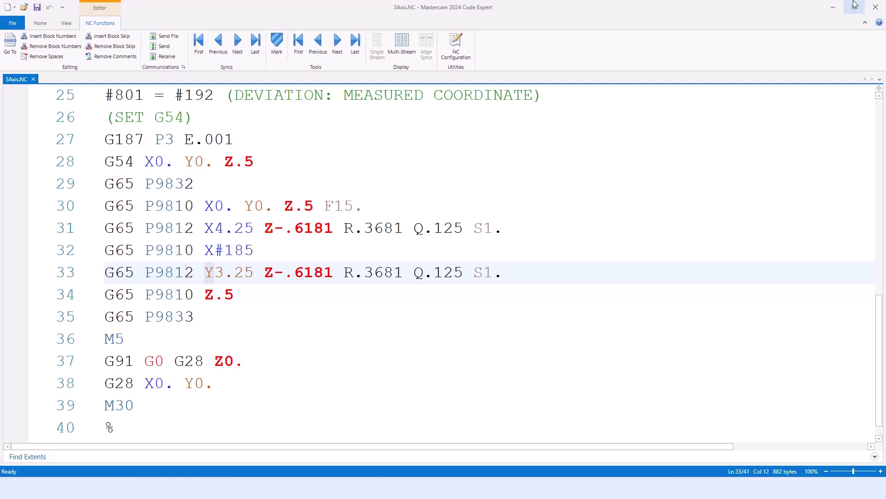
- Close Code Expert and place the insert arrow after operation 13, Finish Center Bore
click(833, 7)
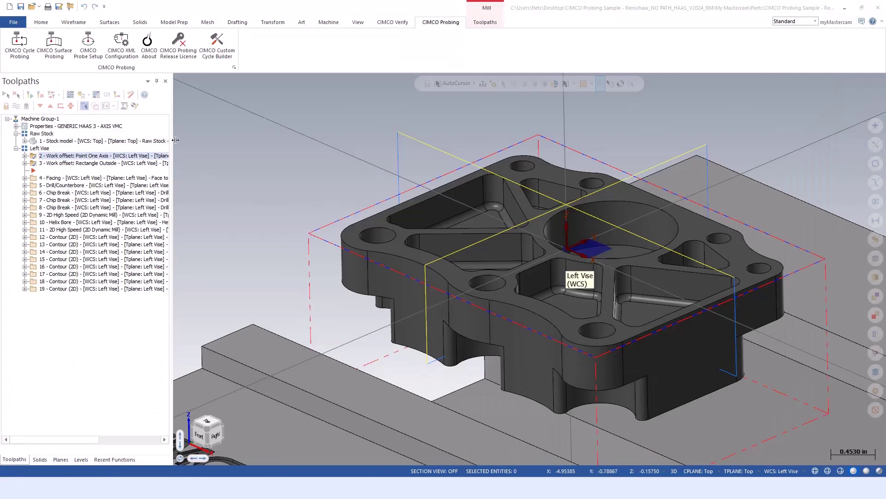
scroll(347, 162, up, 3)
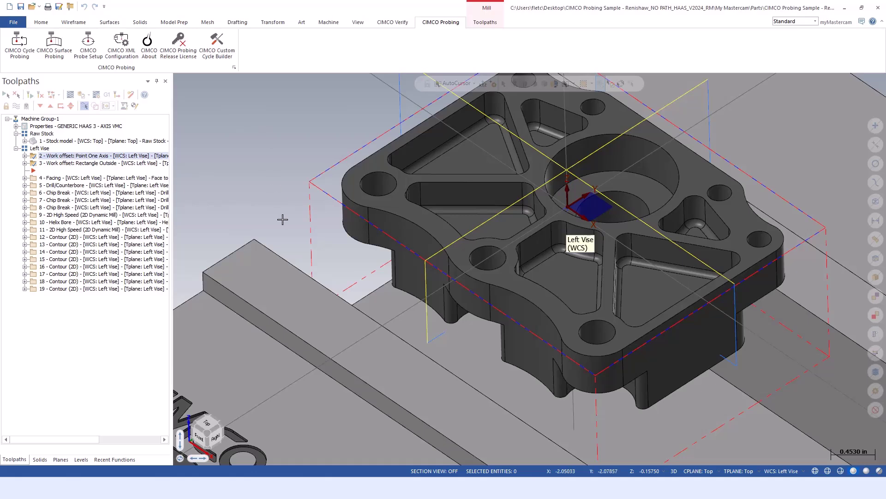
click(88, 178)
key(Down)
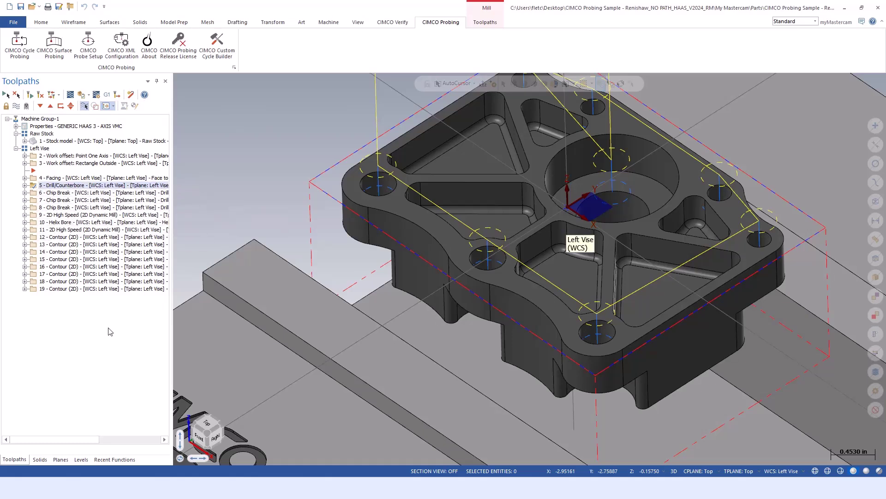
click(111, 230)
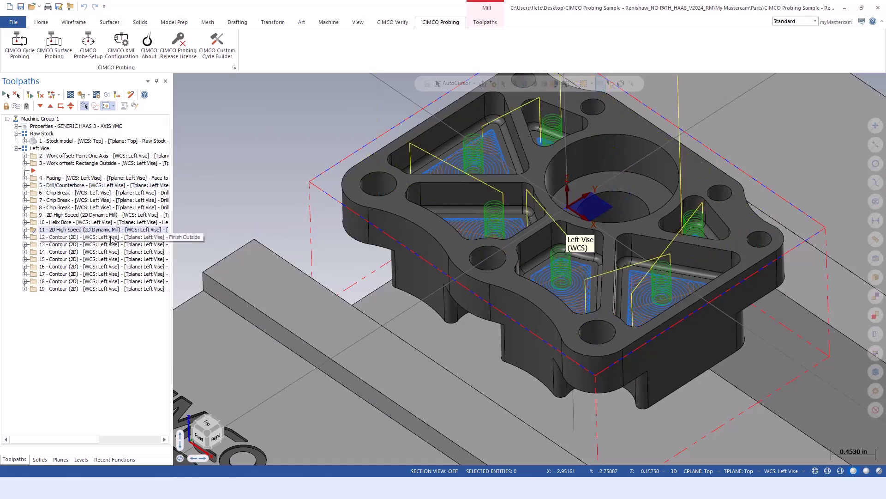
click(109, 245)
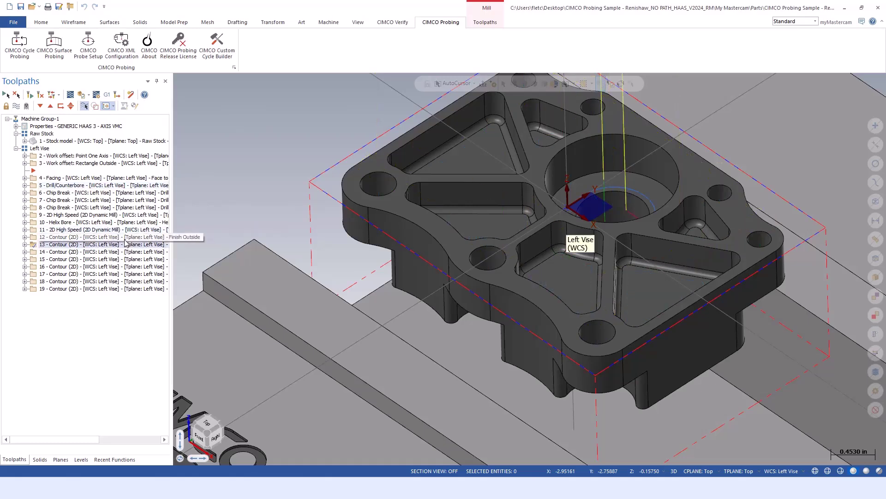
click(60, 108)
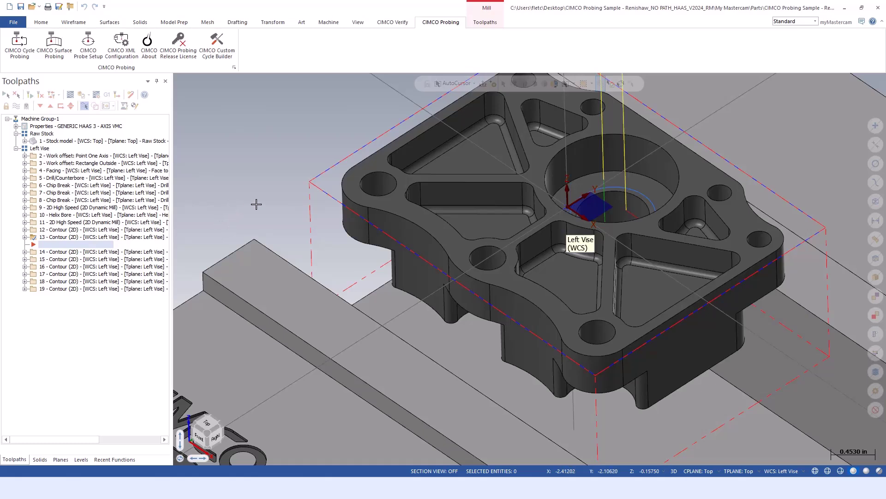
- Create a Workpiece Inspection Diameter Inside 4-Points (O9814) cycle with the SampleProbe tool
click(22, 53)
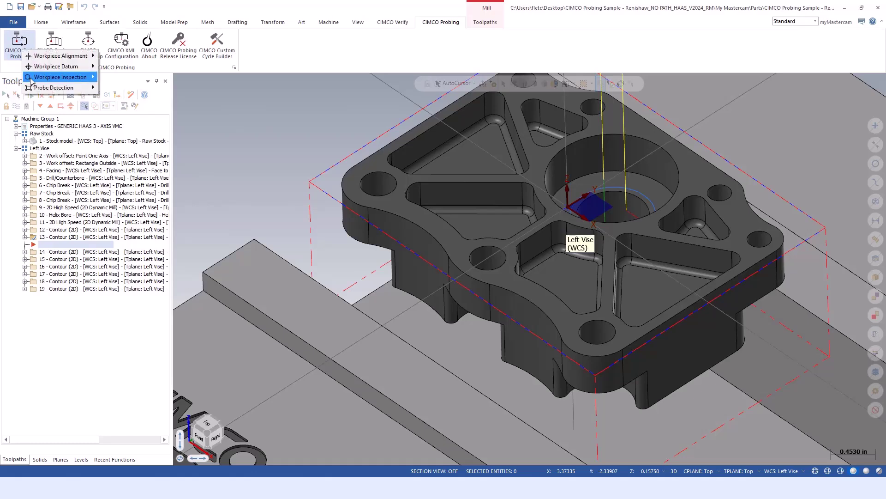
mouse_move(31, 79)
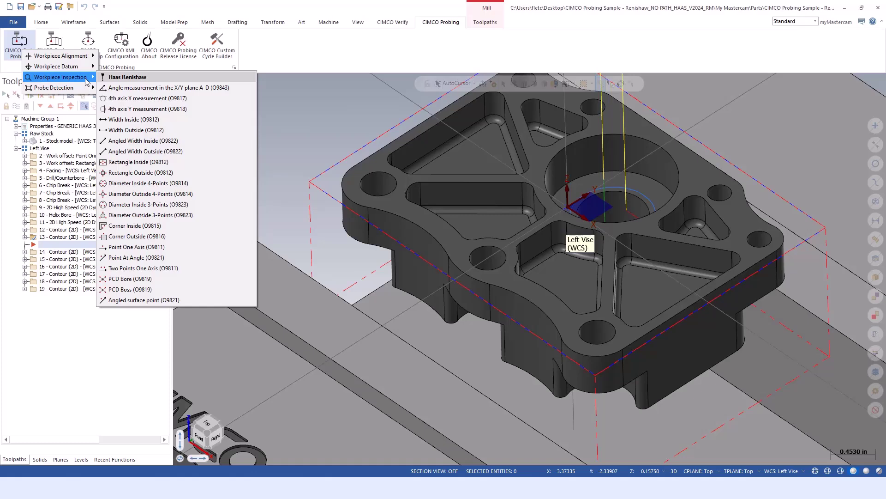
mouse_move(60, 87)
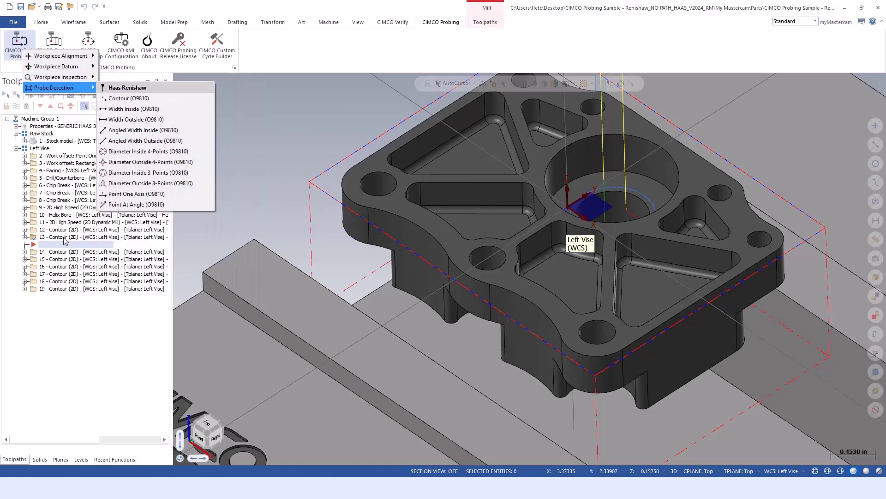
click(70, 229)
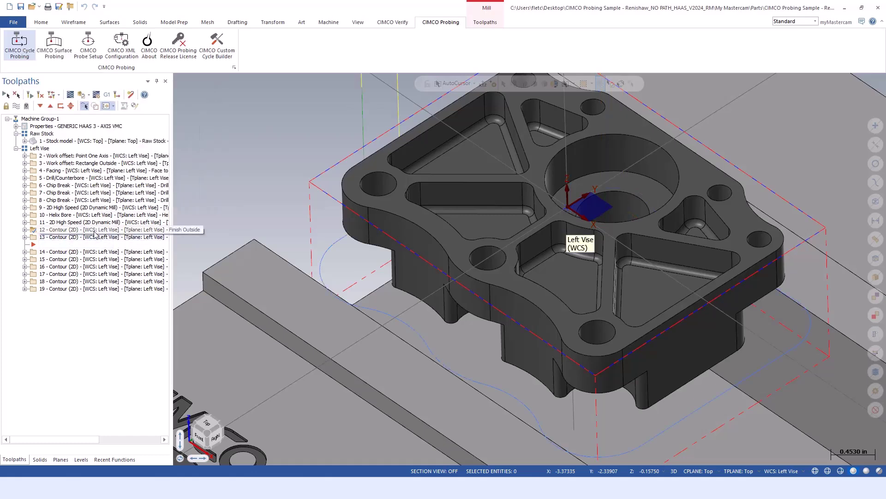
click(83, 236)
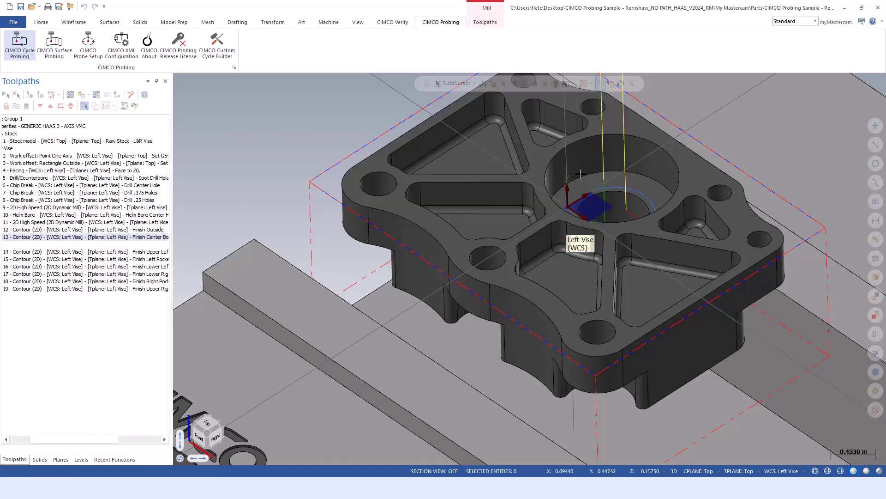
click(12, 55)
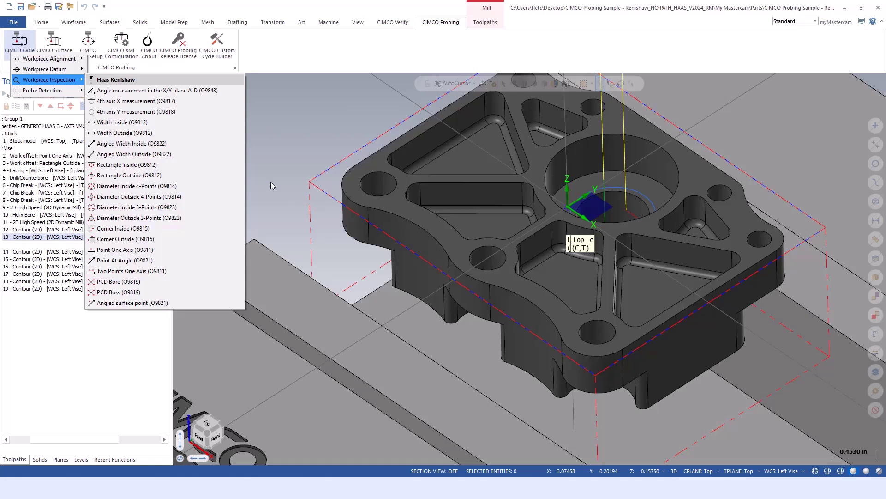
click(177, 186)
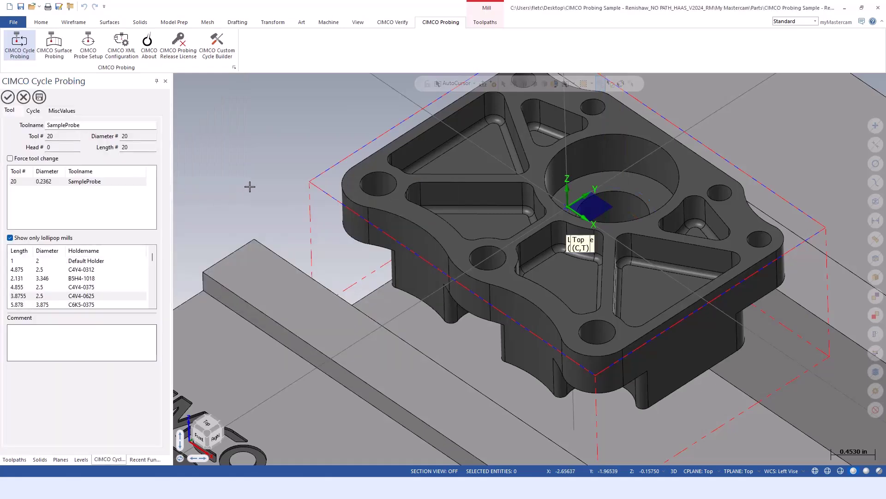
- Select the large center bore arc (Y 0.625, diameter 1.375) as the cycle geometry
click(36, 111)
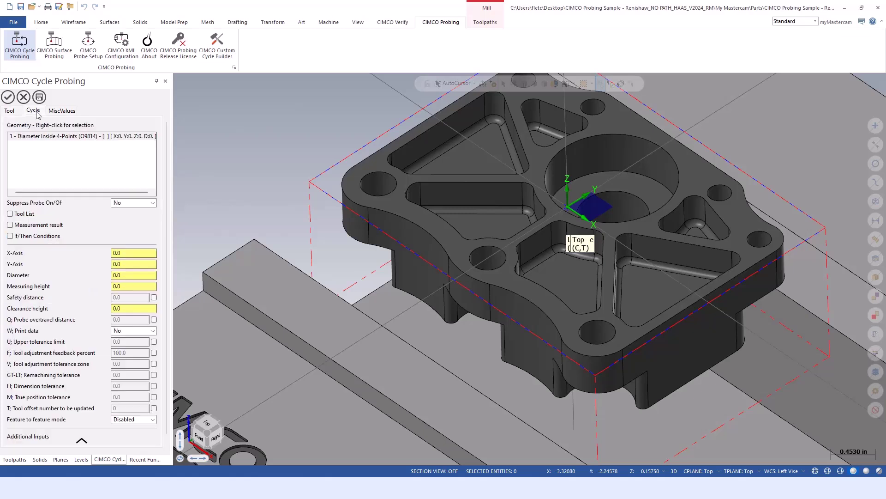
right_click(38, 169)
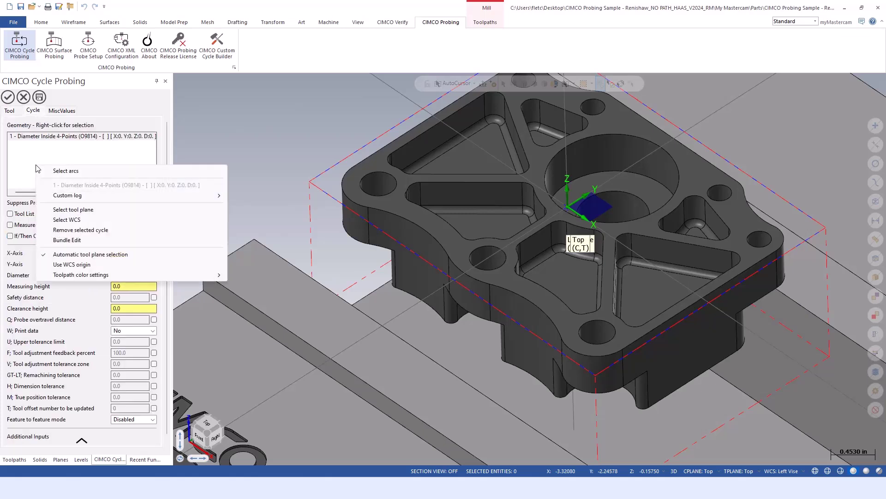
click(65, 173)
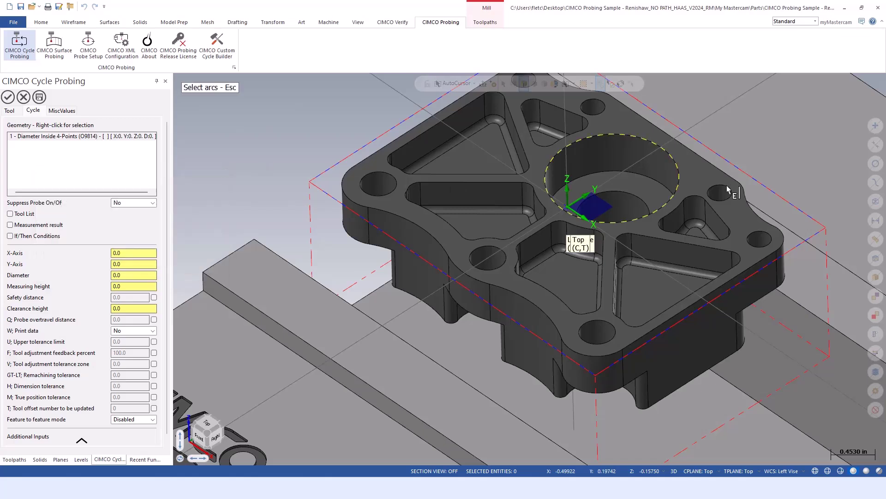
click(612, 136)
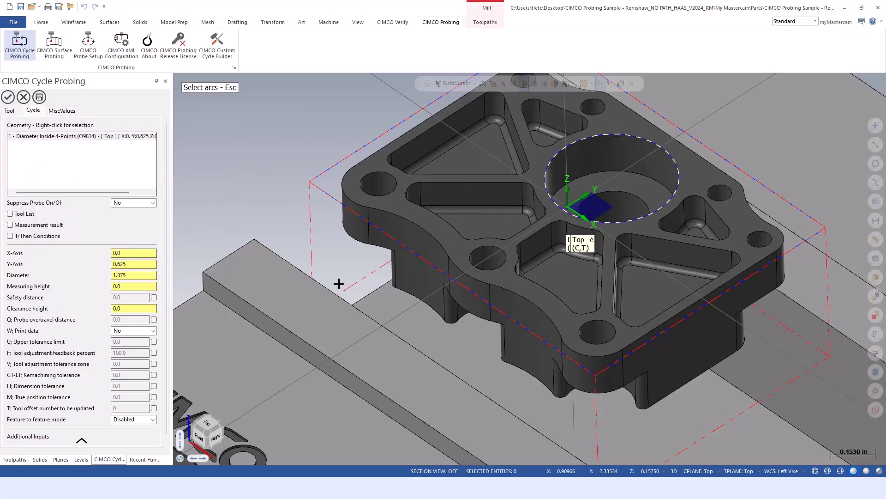
click(138, 264)
click(138, 273)
- Set measuring height -0.25, leave custom safety distance off, and enable If/Then conditions
click(135, 285)
text(-.25)
key(Return)
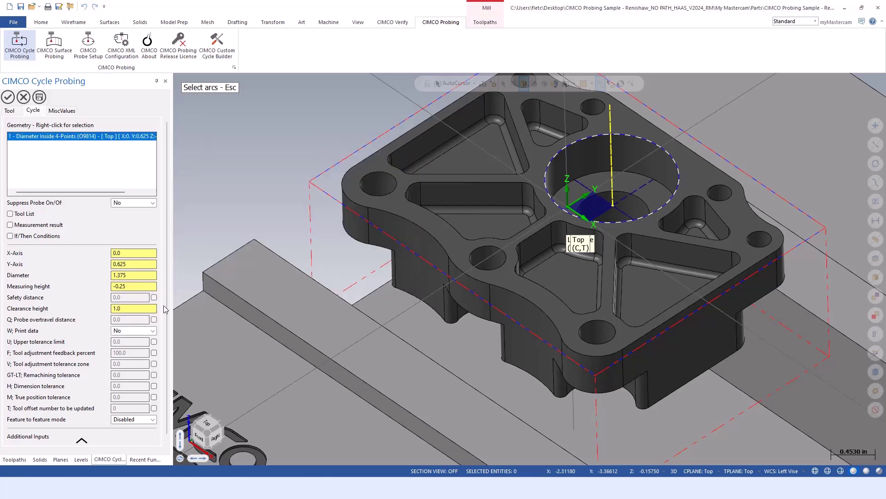
scroll(668, 177, up, 3)
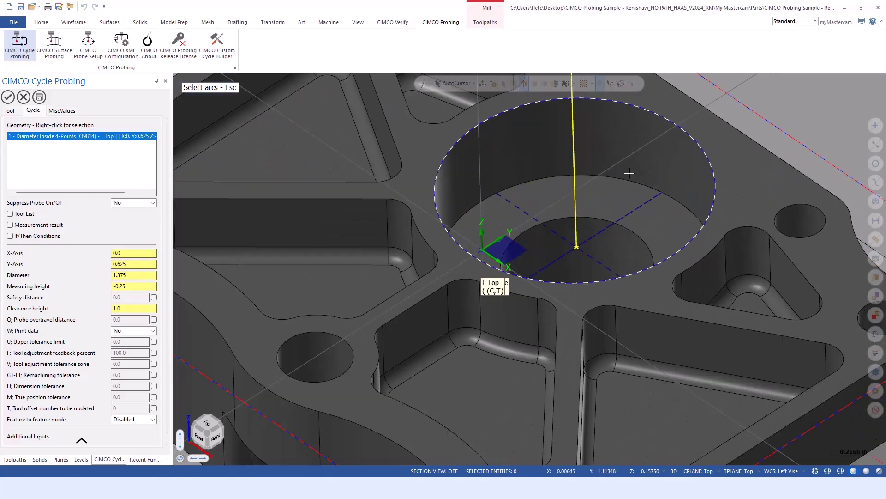
click(154, 297)
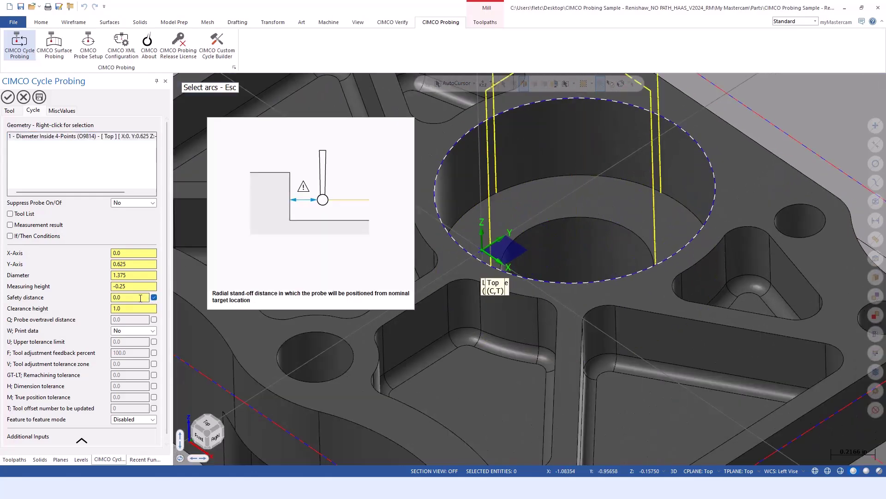
key(BackSpace)
text(0.125)
key(Tab)
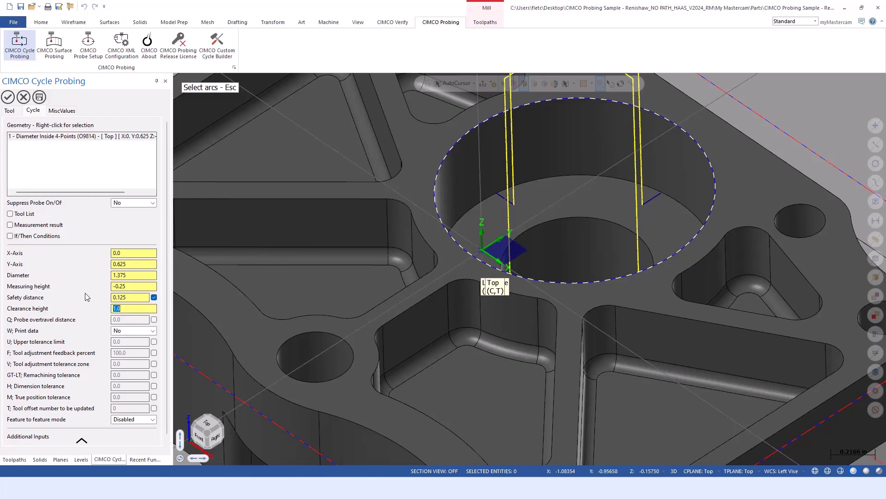
click(154, 297)
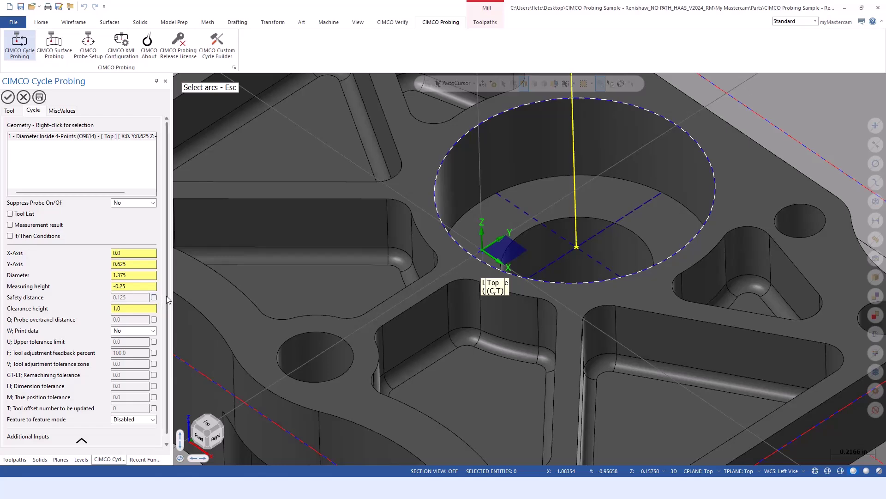
scroll(168, 319, down, 2)
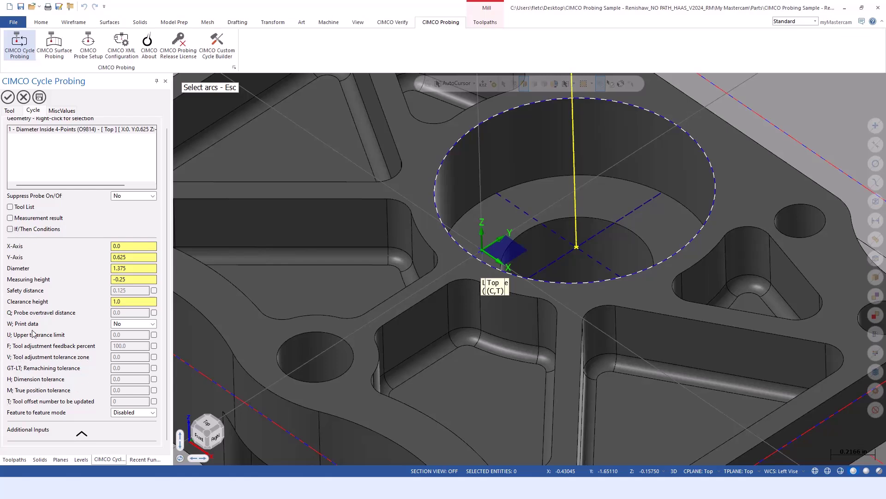
click(24, 230)
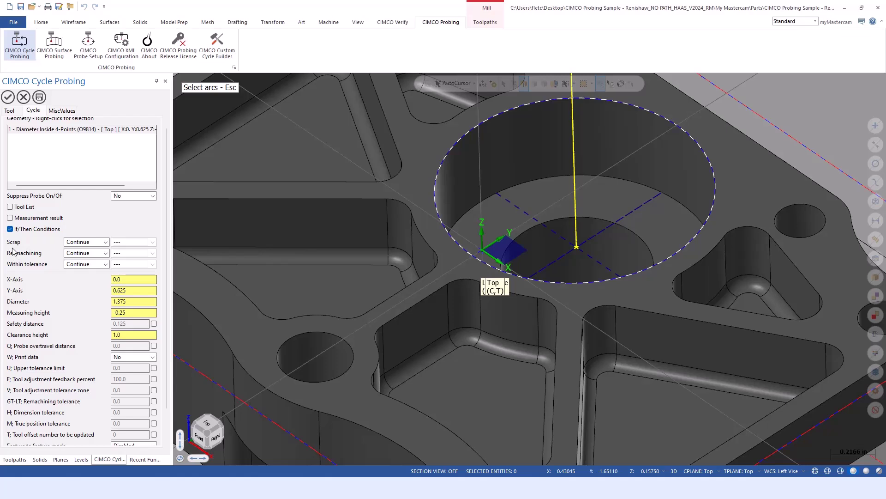
- Choose Manual Entry for the Scrap condition and open its entry box
click(84, 242)
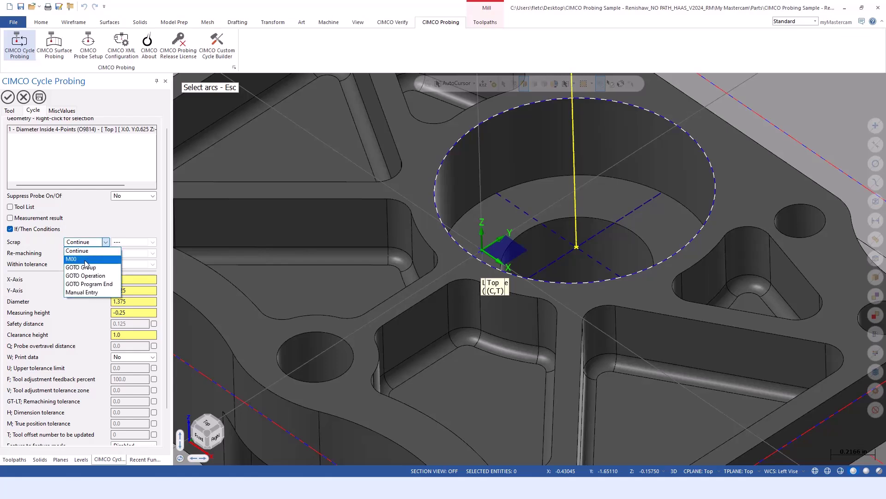
click(107, 293)
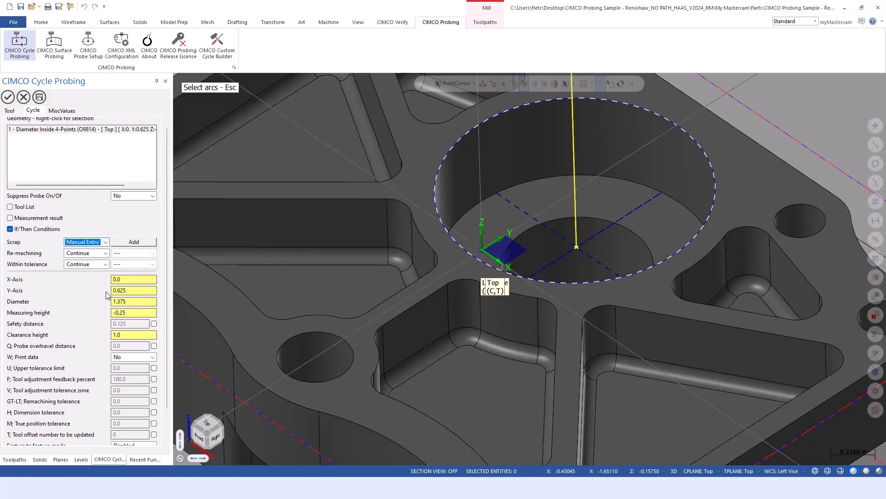
click(134, 242)
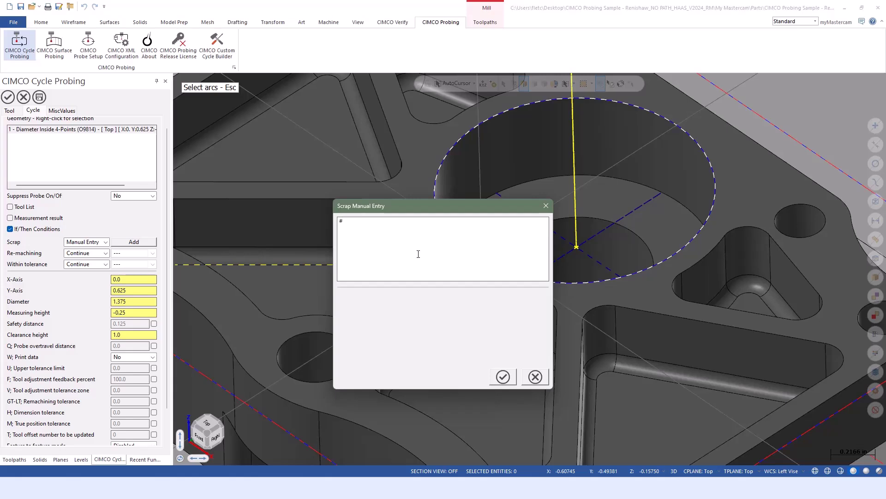
- Enter the scrap code '#3000 = 1 (BORE TOO LARGE)' and accept it
text(#3000 = 1)
key(BackSpace)
text(1 ()
key(Caps_Lock)
text((BORE TOO LARGE)
click(502, 378)
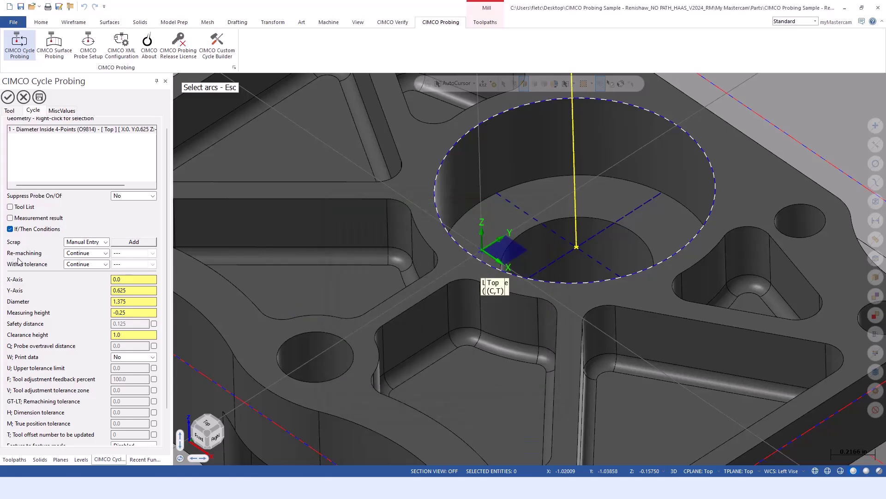
- Set Re-machining to GOTO Operation targeting OP 13, Contour - Finish Center Bore
click(82, 254)
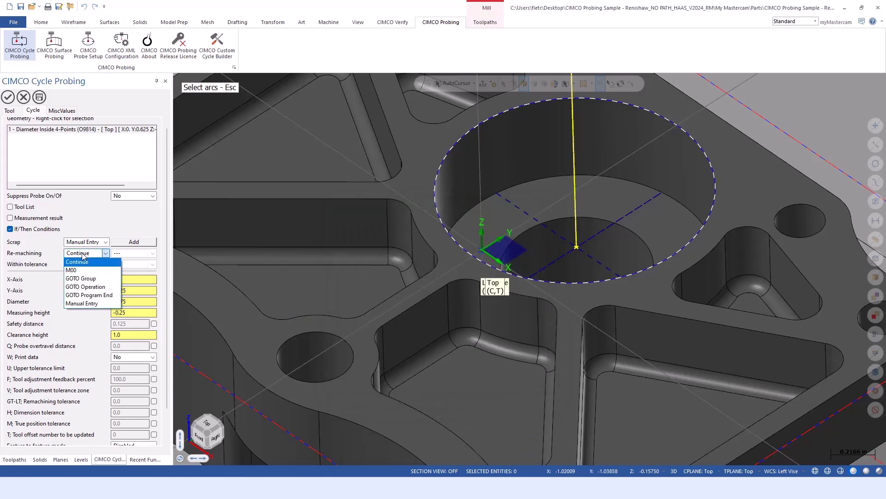
click(105, 287)
click(142, 254)
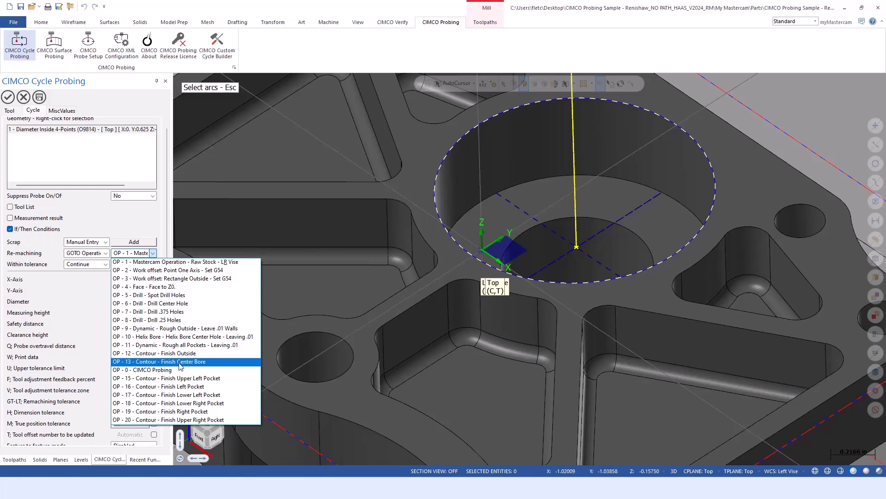
click(180, 362)
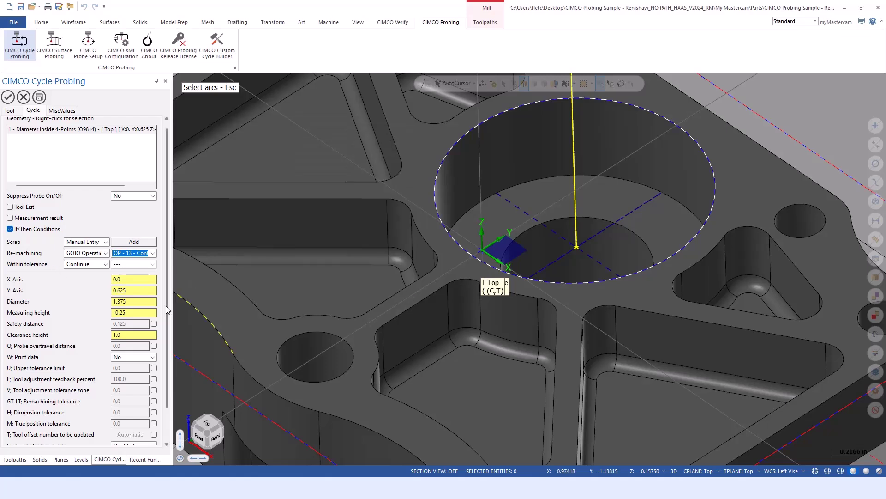
scroll(162, 307, down, 3)
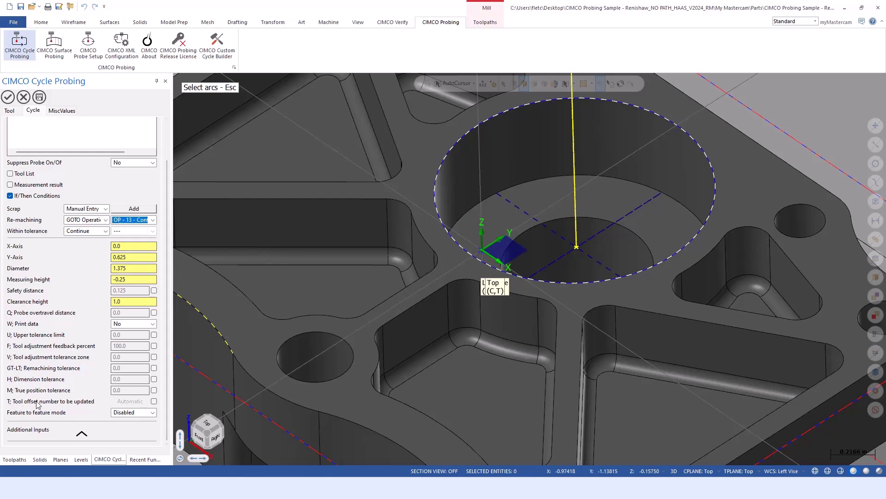
- Make the tool offset number automatic, with a 0.003 re-machining tolerance and a 0.0002 tolerance zone
click(154, 401)
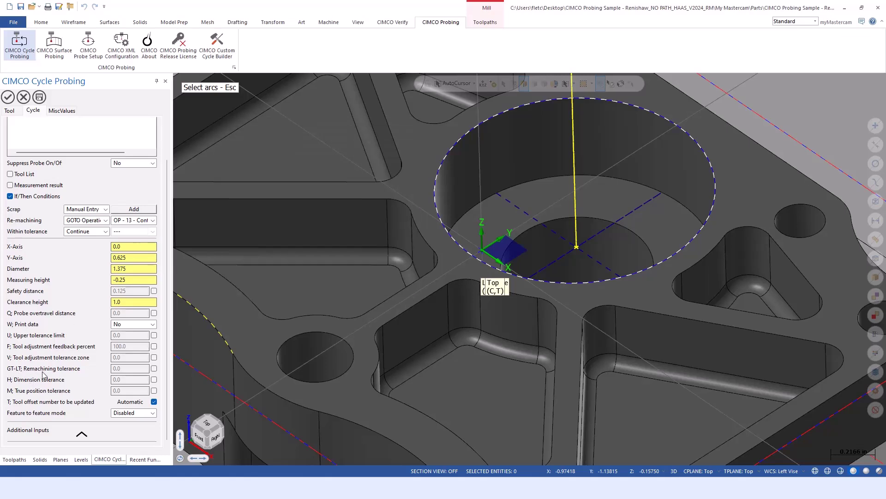
click(153, 368)
text(.003)
click(153, 357)
text(.0002)
key(Tab)
- Enable tool adjustment feedback at 60 percent and an upper tolerance limit of 0.01
click(153, 346)
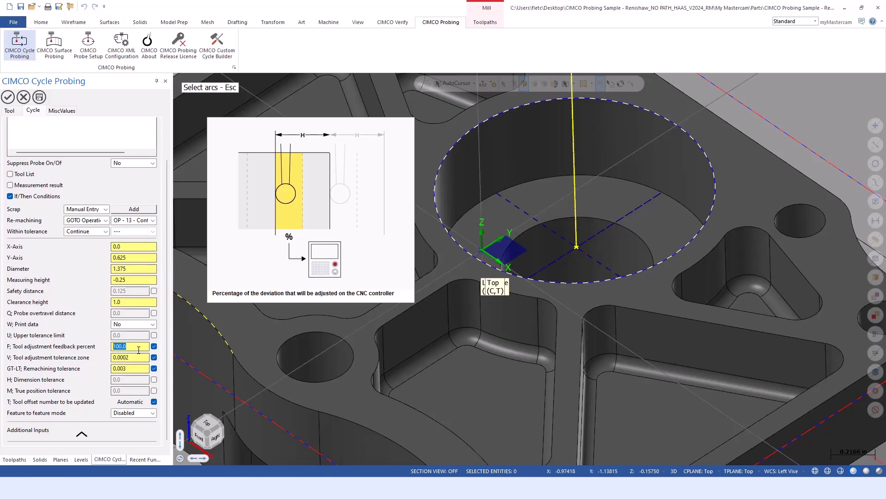
text(60)
key(Tab)
click(154, 336)
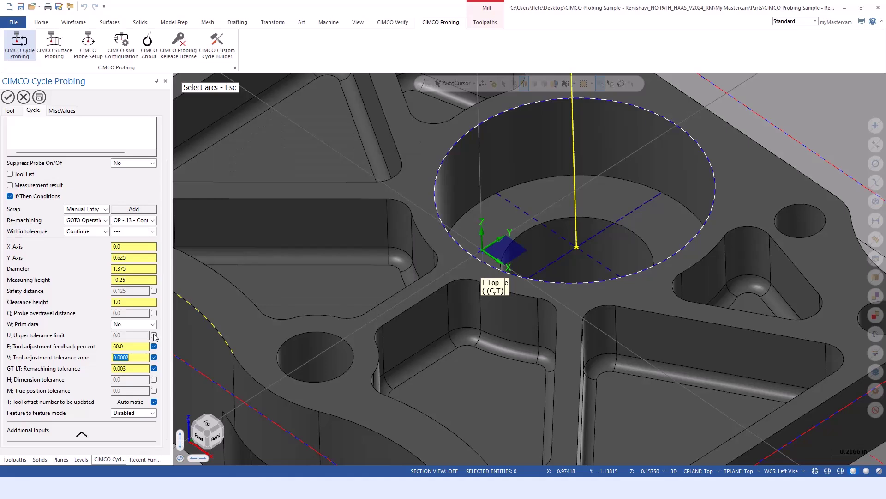
click(146, 336)
double_click(147, 336)
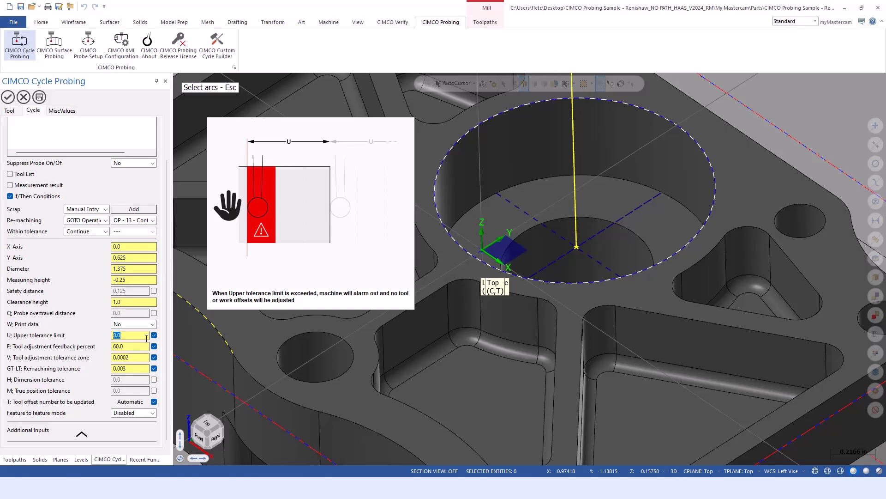
text(.01)
key(Tab)
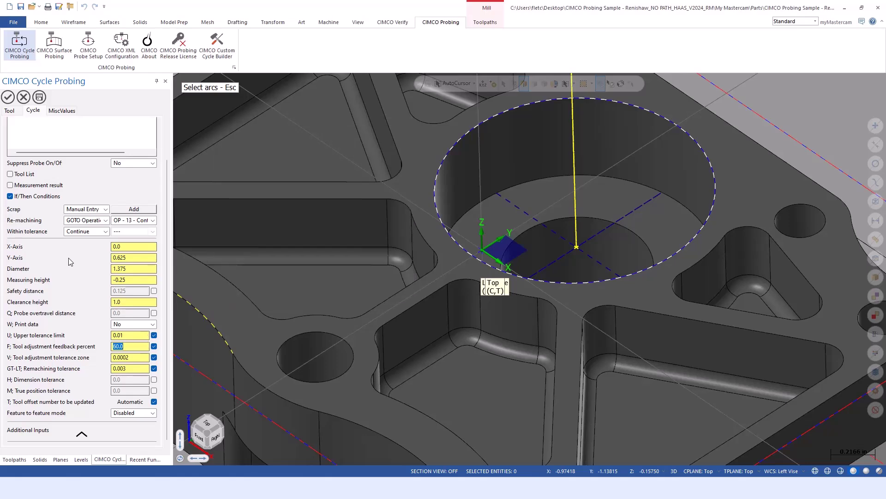
- Accept the probing cycle as operation 14 and select operations 13 and 14
click(8, 97)
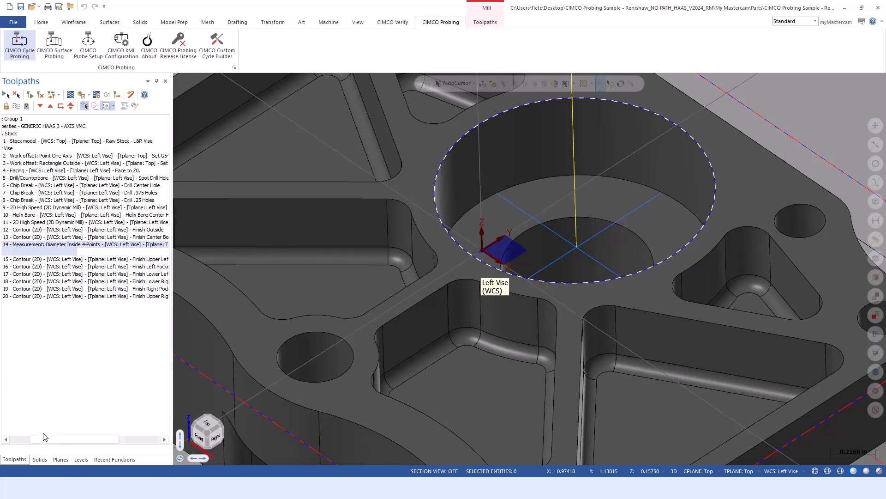
drag(51, 440, 30, 439)
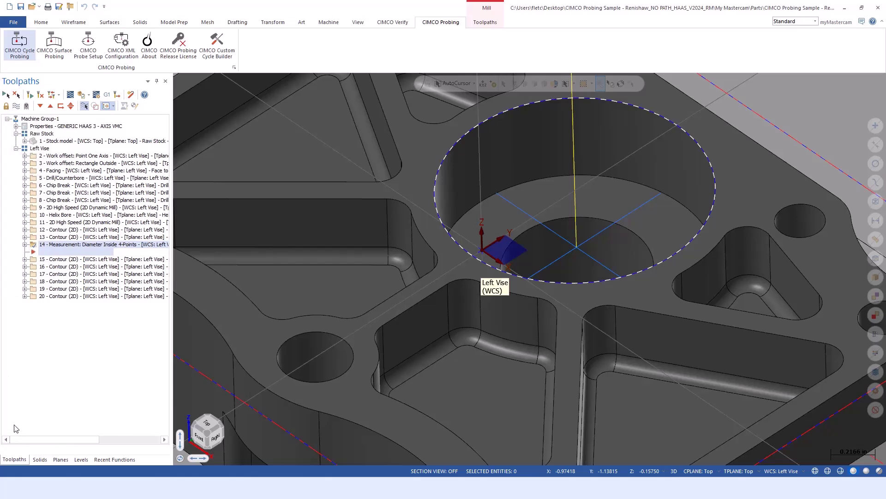
ctrl+click(100, 237)
- Post the selected operations to NC code without a partial NCI file, reloading the posted file
click(106, 95)
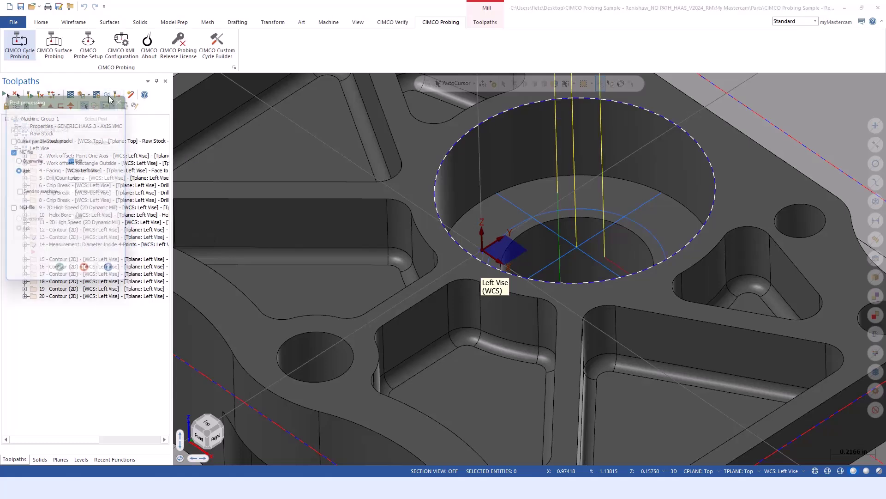
click(18, 159)
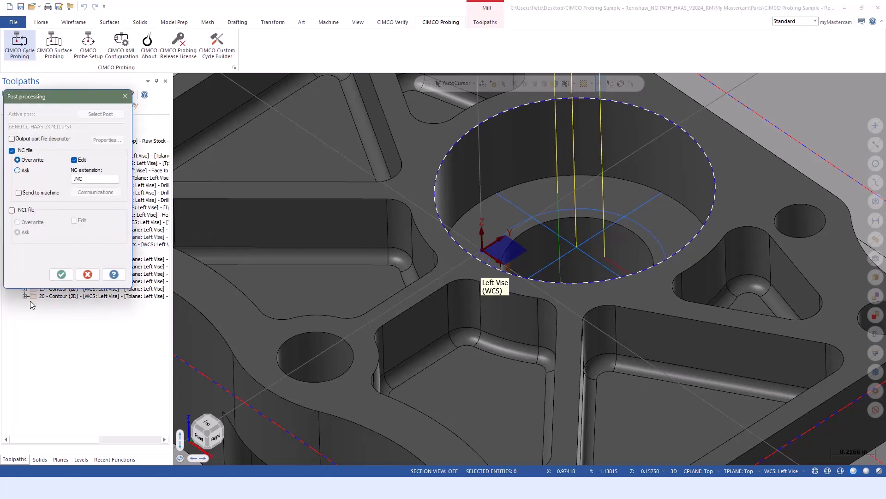
click(61, 275)
click(468, 263)
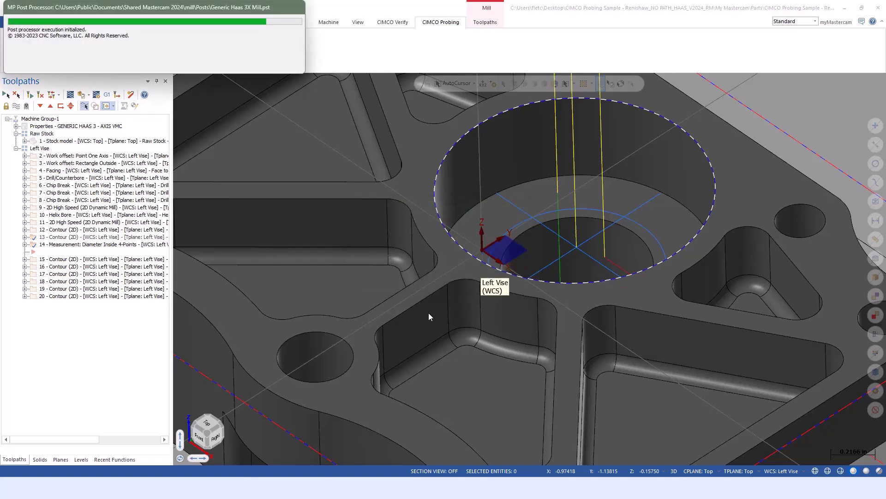
click(452, 275)
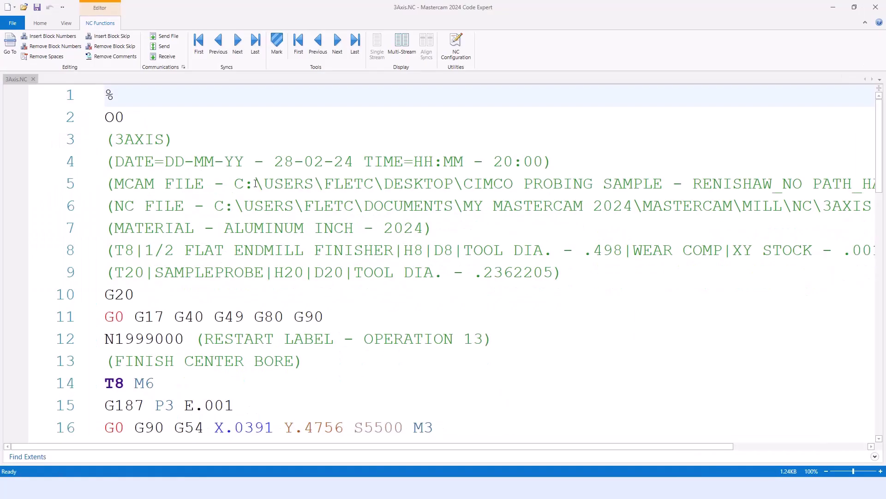
scroll(255, 183, down, 2)
drag(107, 205, 608, 212)
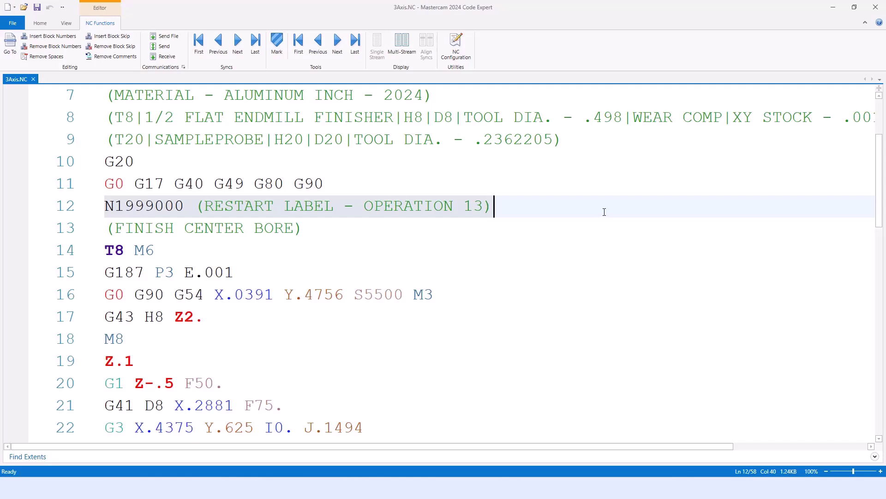
scroll(595, 212, down, 2)
scroll(269, 180, down, 1)
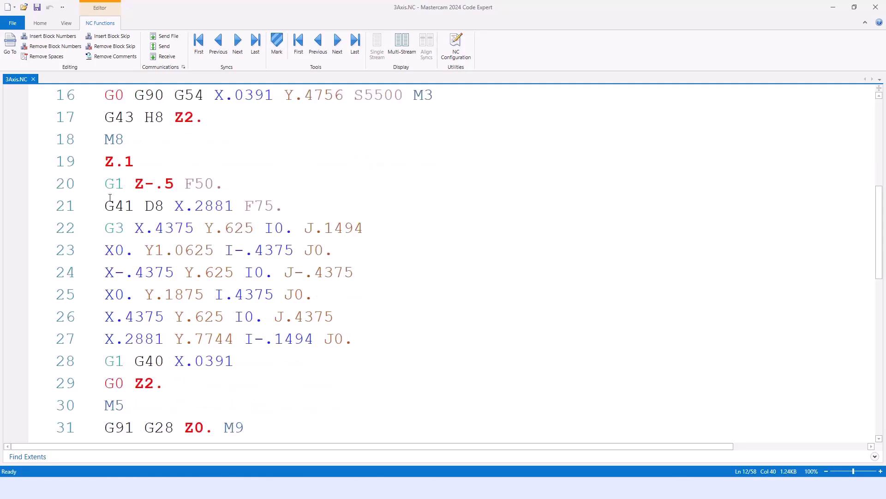
drag(105, 206, 314, 338)
scroll(350, 338, down, 5)
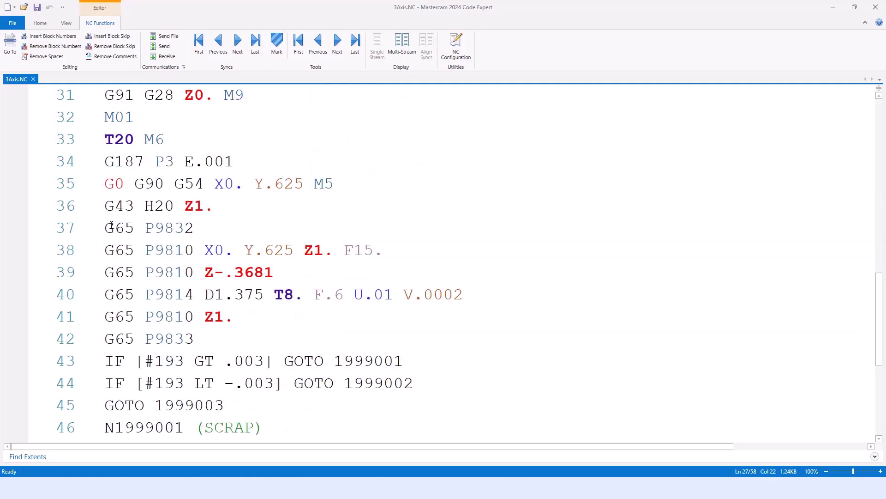
drag(112, 225, 280, 328)
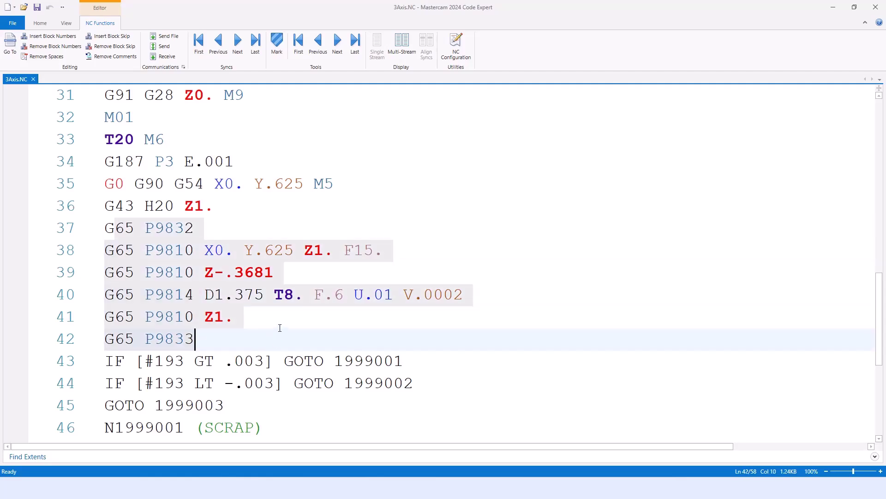
drag(205, 295, 466, 296)
scroll(366, 314, down, 2)
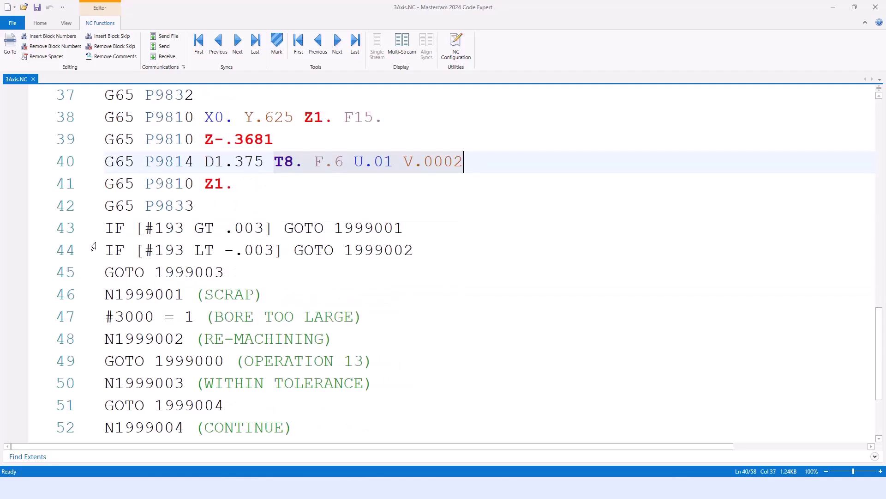
click(107, 228)
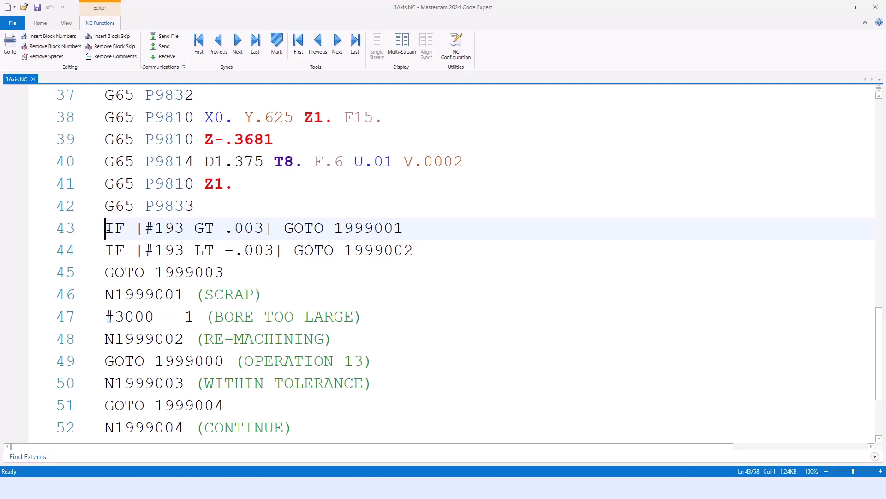
drag(144, 228, 185, 229)
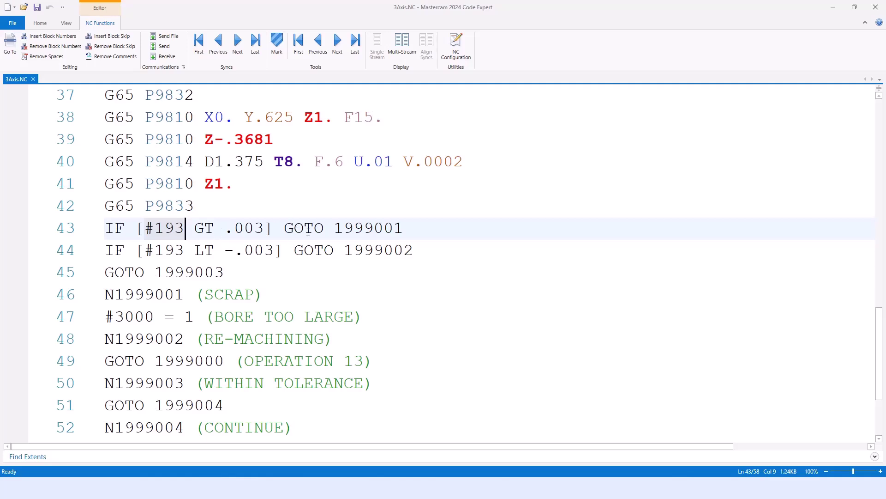
drag(289, 227, 406, 228)
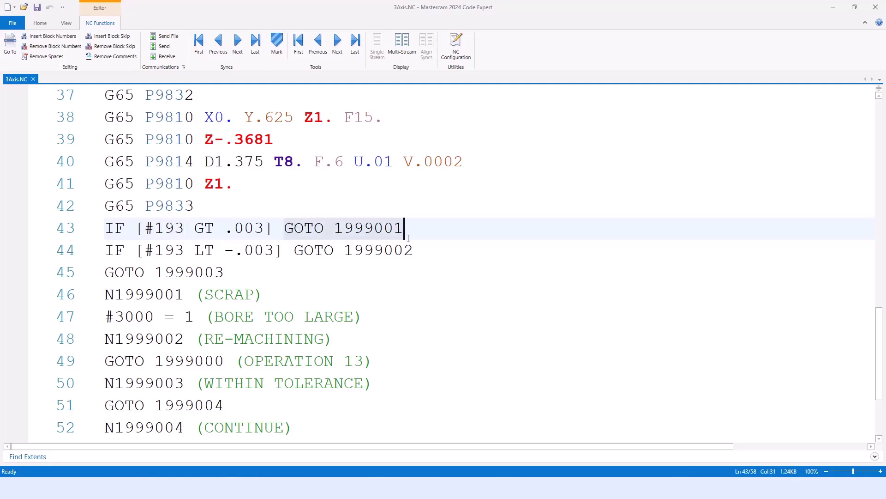
drag(294, 250, 424, 257)
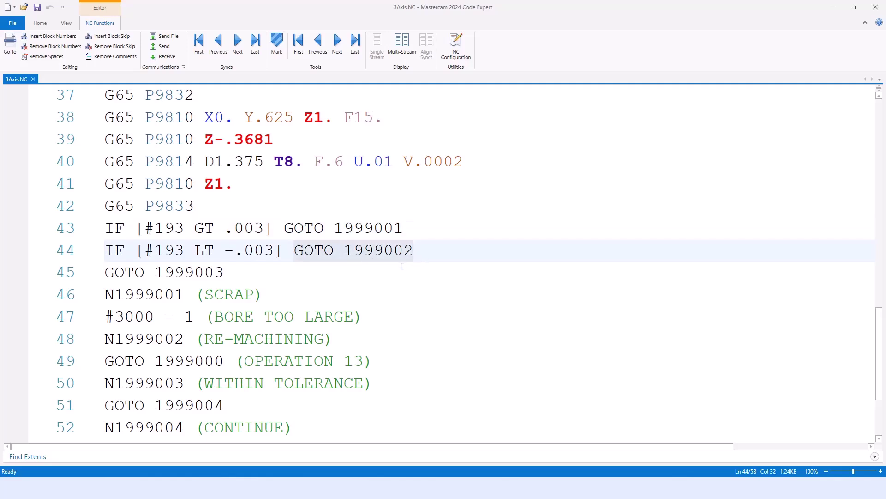
drag(106, 295, 375, 327)
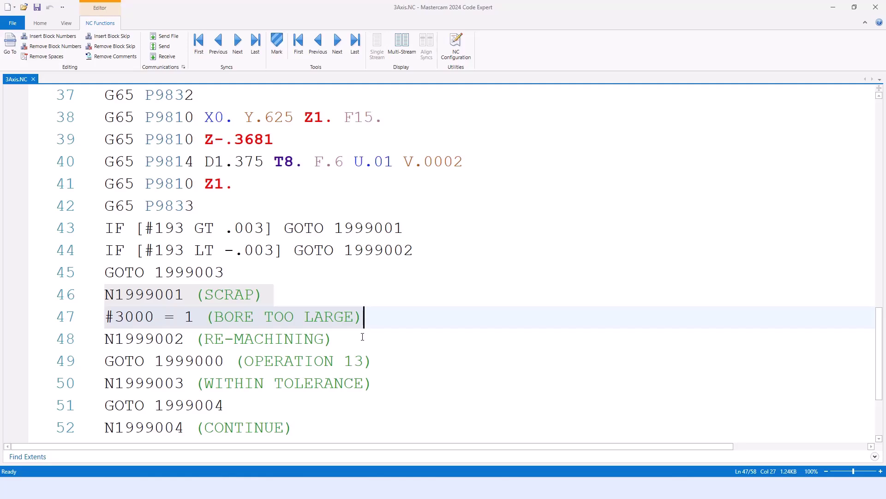
click(106, 340)
drag(106, 339, 375, 361)
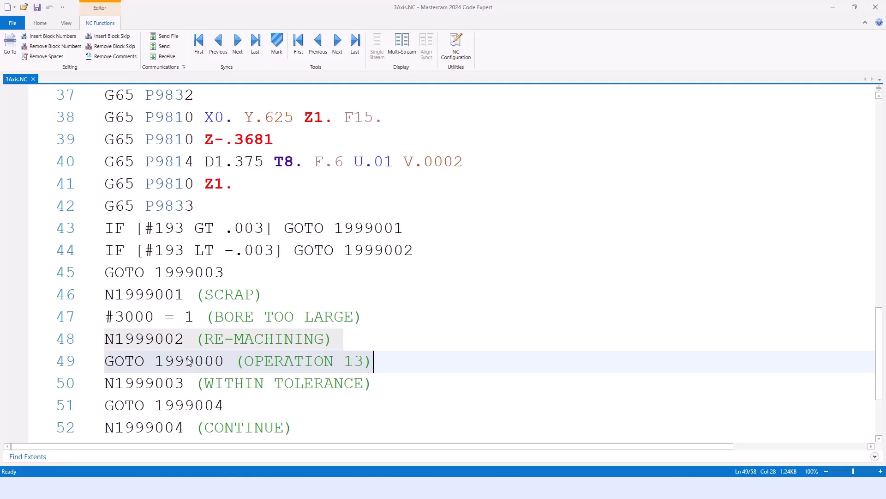
click(136, 384)
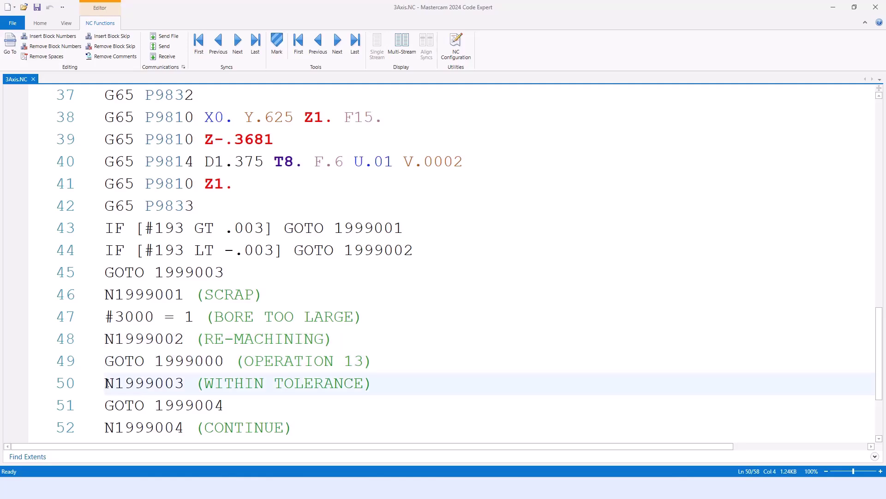
drag(102, 386, 236, 427)
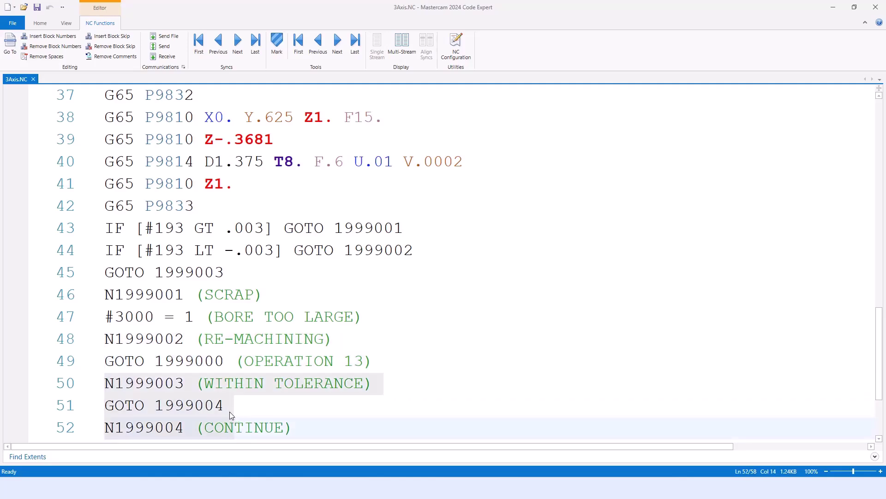